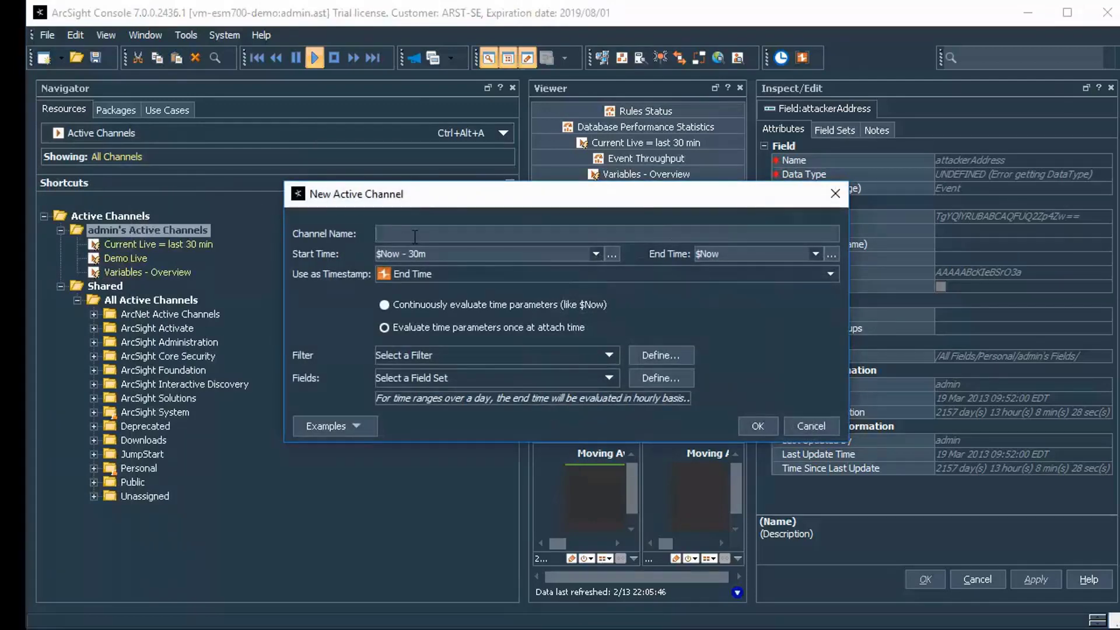
# Create an active channel named TimeDrift that uses Manager Receipt Time as its timestamp
pyautogui.write('TimeDrift')
pyautogui.click(447, 276)
pyautogui.click(431, 303)
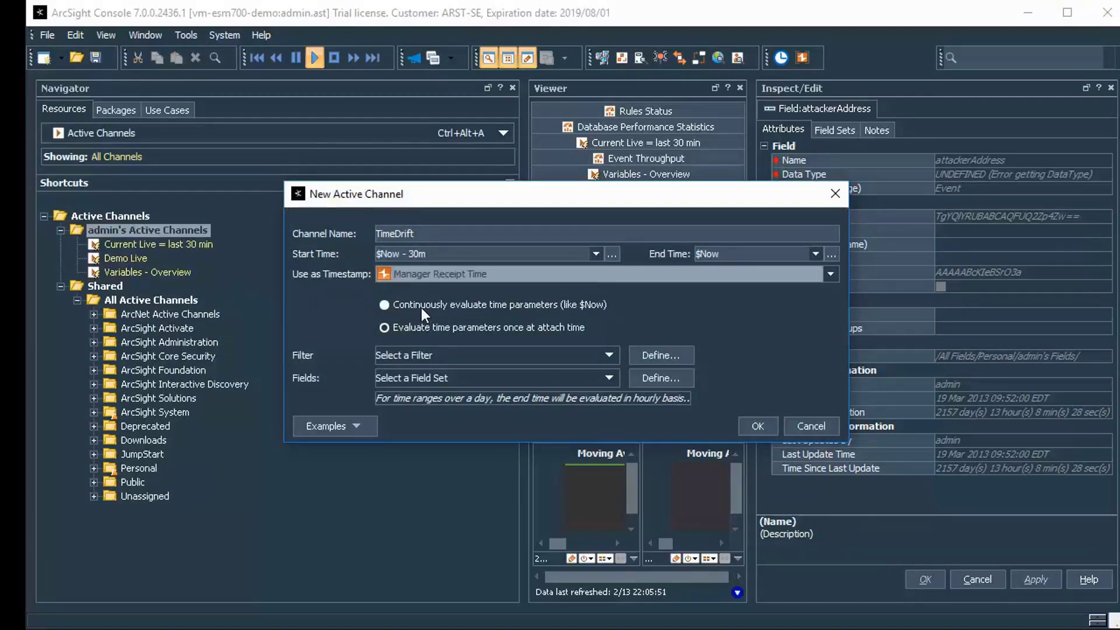
pyautogui.click(751, 421)
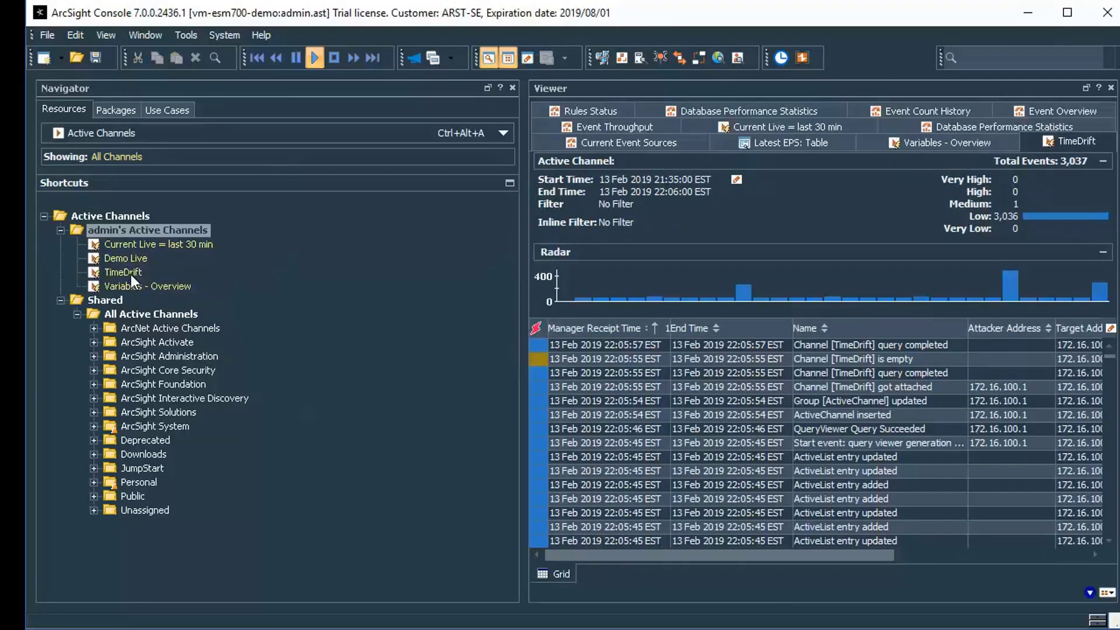
# Close the attackerAddress field editor and open the TimeDrift active channel for editing
pyautogui.click(130, 274)
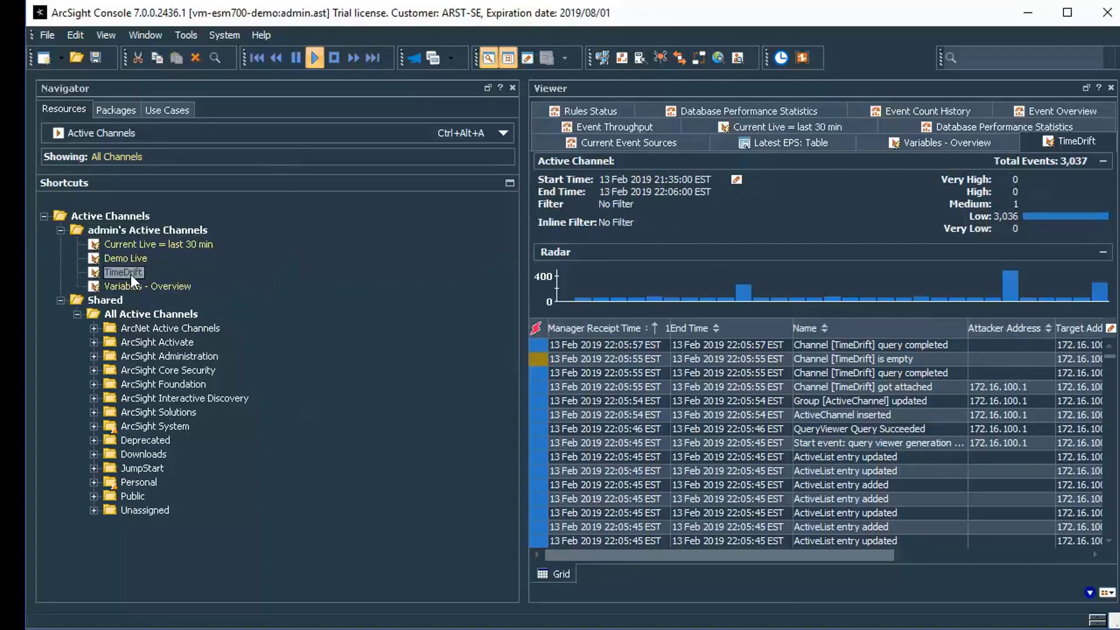
pyautogui.click(131, 274)
pyautogui.press('Return')
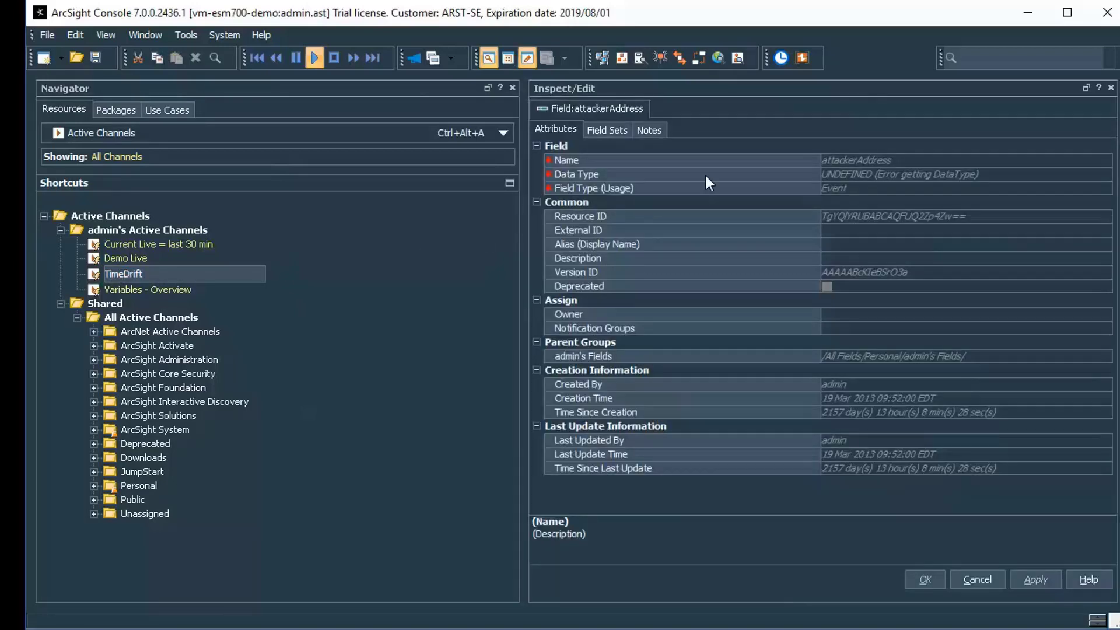
pyautogui.rightClick(561, 113)
pyautogui.click(602, 142)
pyautogui.click(94, 272)
pyautogui.rightClick(94, 271)
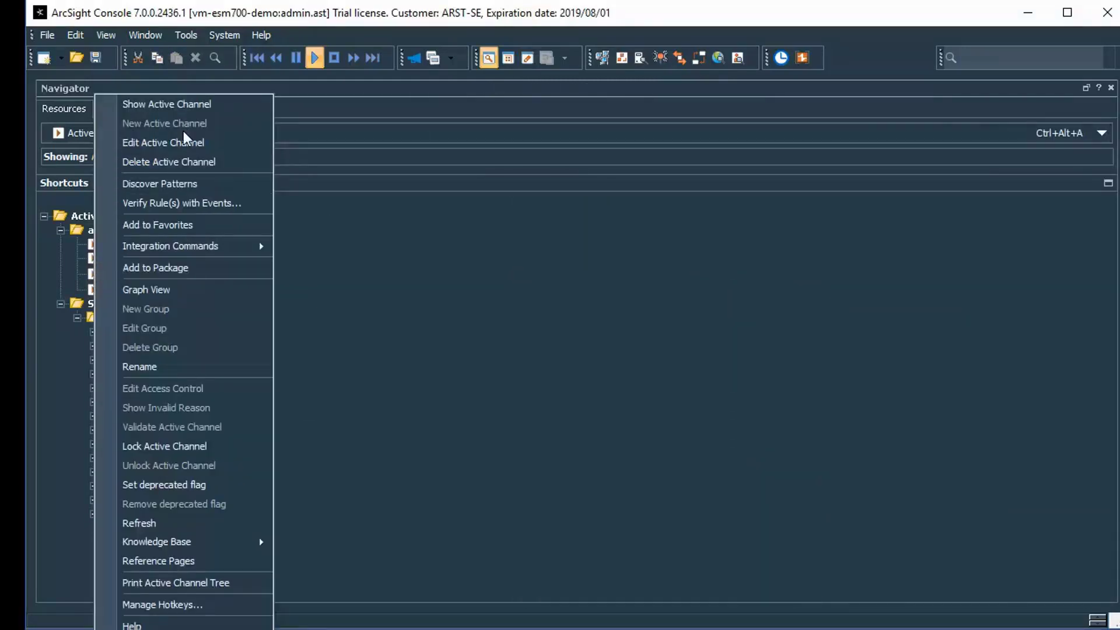
pyautogui.click(169, 142)
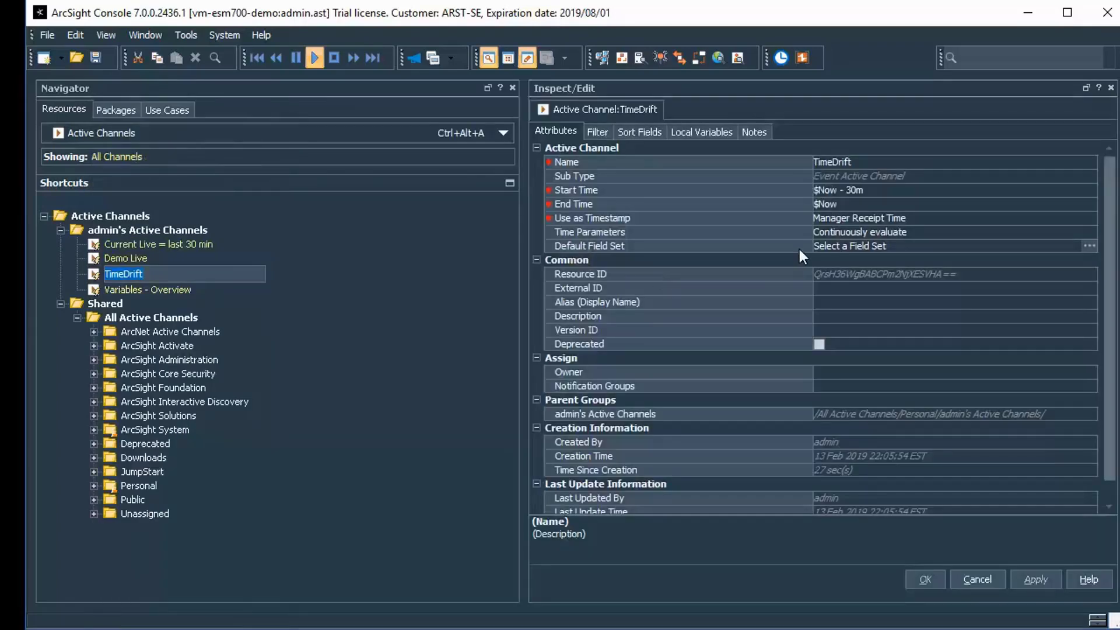
# Start a new local variable in the TimeDrift channel and name it lv_TimeDrift
pyautogui.click(711, 133)
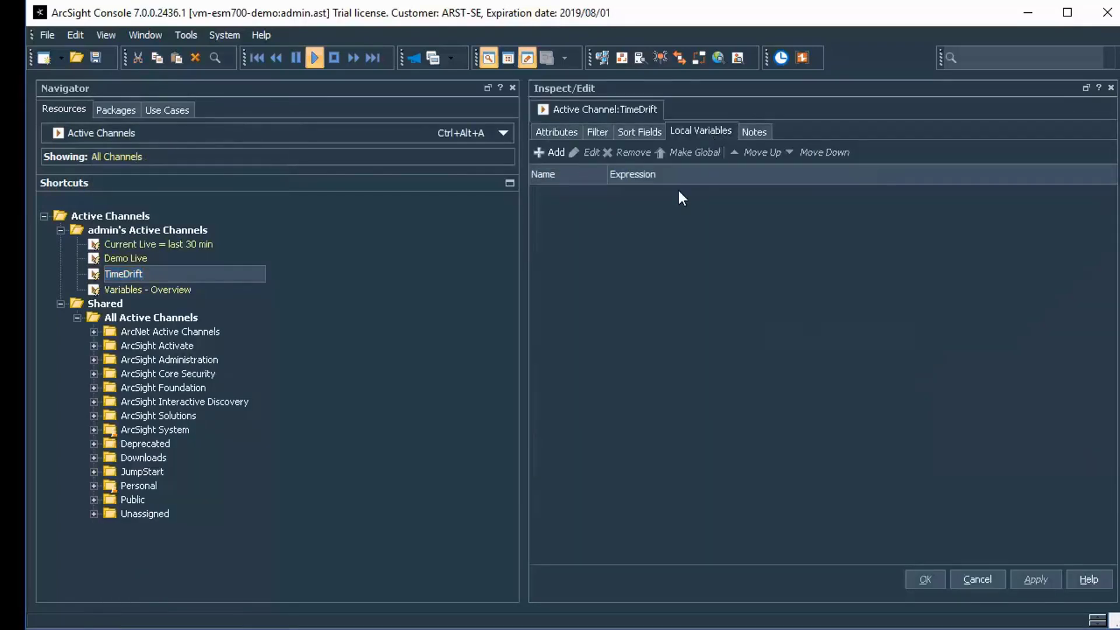
pyautogui.click(554, 152)
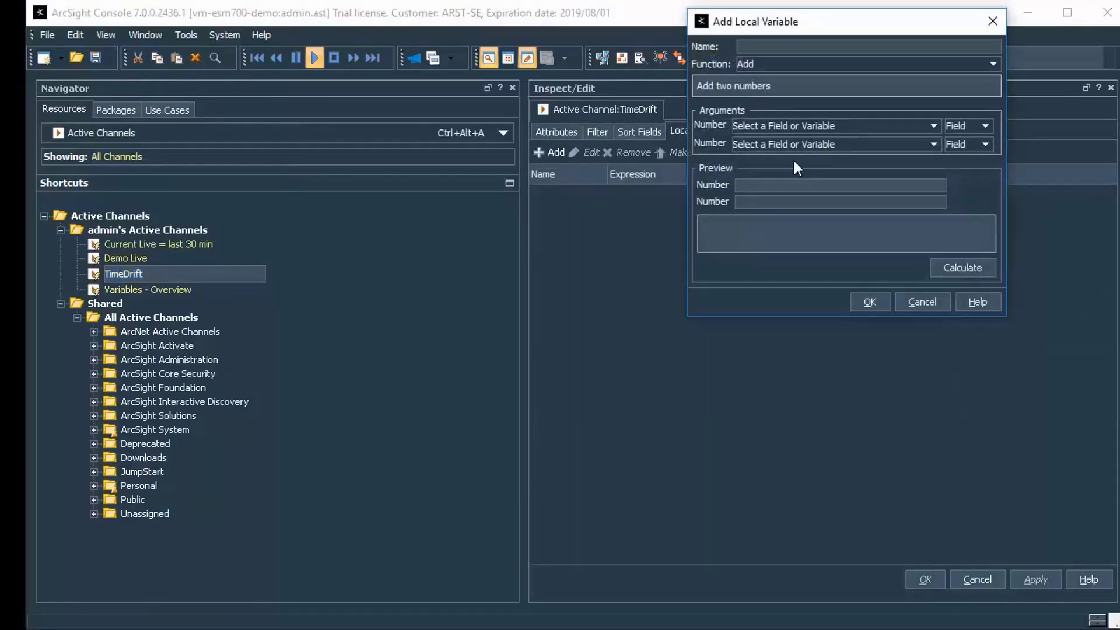
pyautogui.click(797, 47)
pyautogui.moveTo(814, 22); pyautogui.dragTo(752, 164)
pyautogui.write('TimeDri')
pyautogui.write('ft')
pyautogui.write('lv')
pyautogui.write('_')
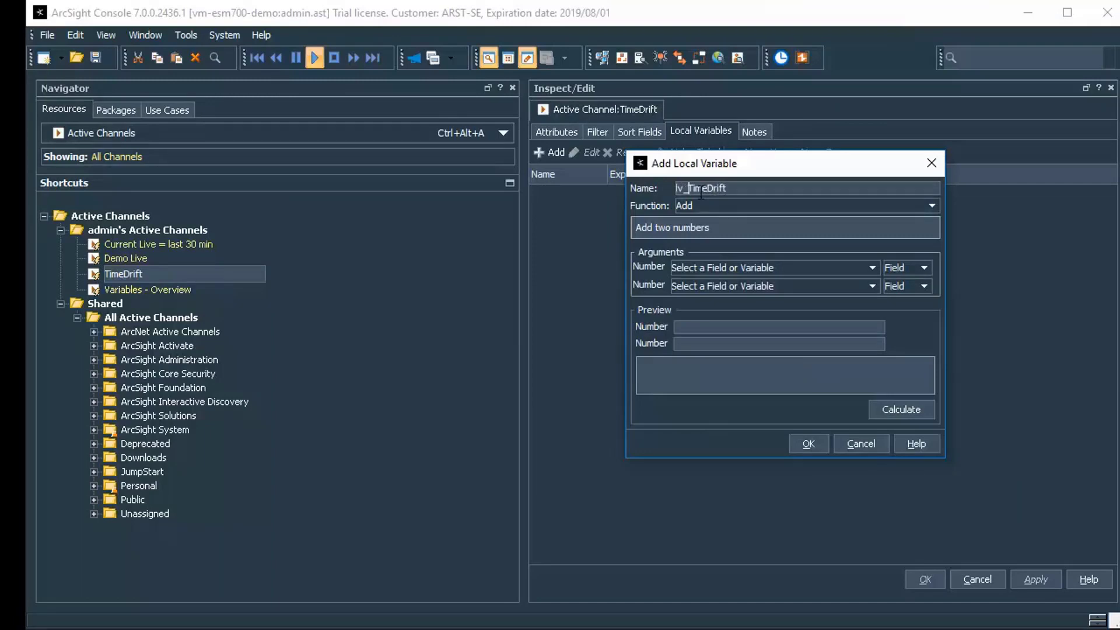
# Set the variable's function to TimeDifferenceInSeconds from the Timestamp category
pyautogui.click(932, 205)
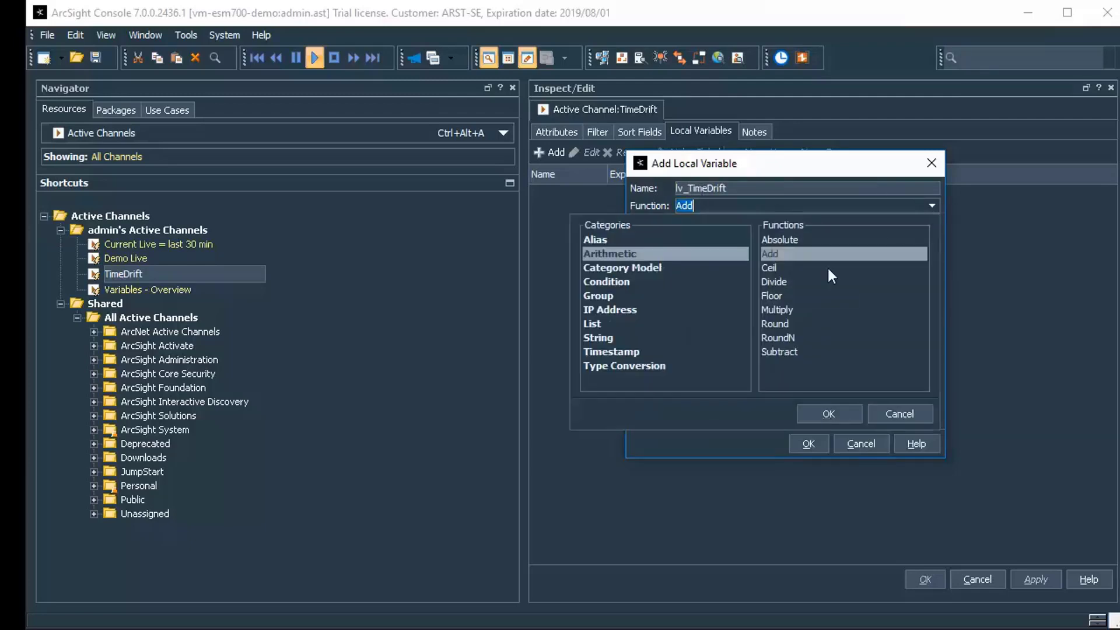
pyautogui.click(627, 351)
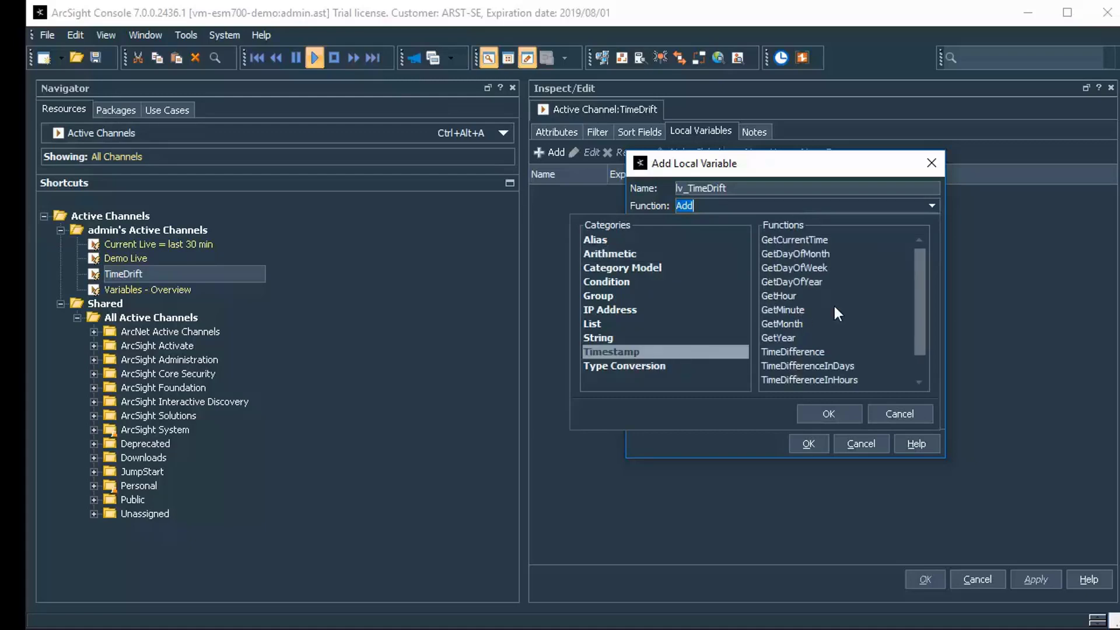
pyautogui.scroll(-1, 919, 315)
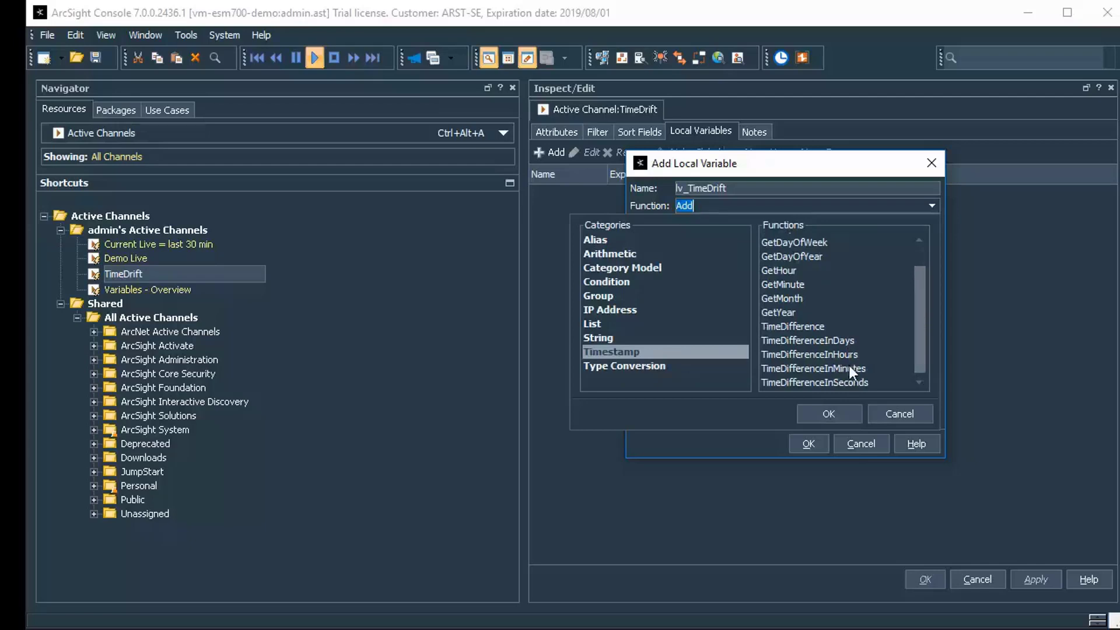
pyautogui.click(849, 365)
pyautogui.click(855, 383)
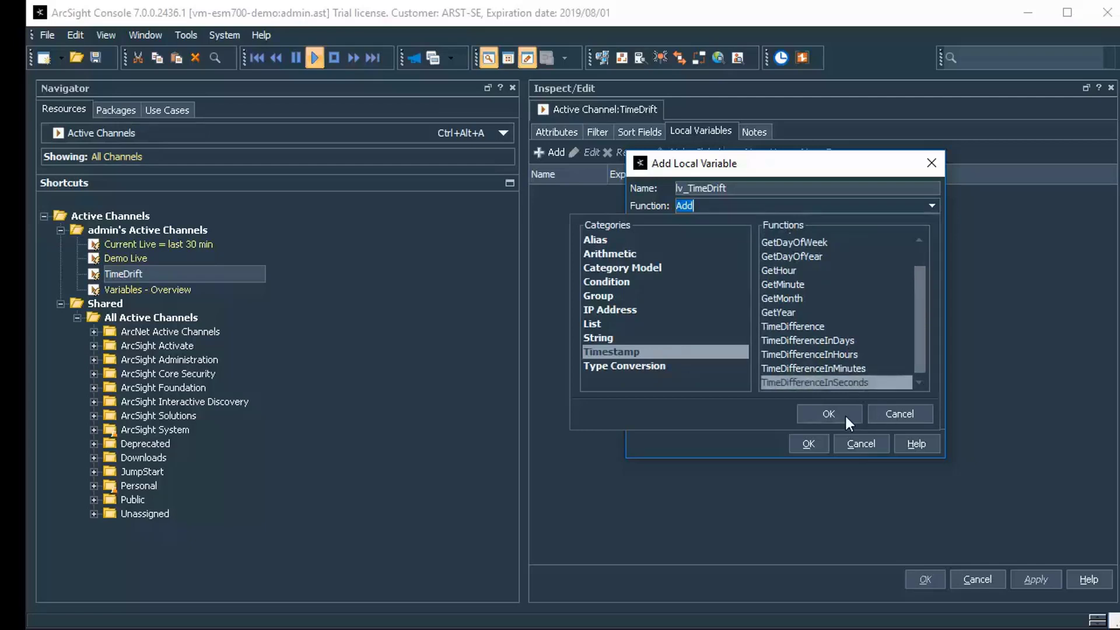
pyautogui.click(846, 415)
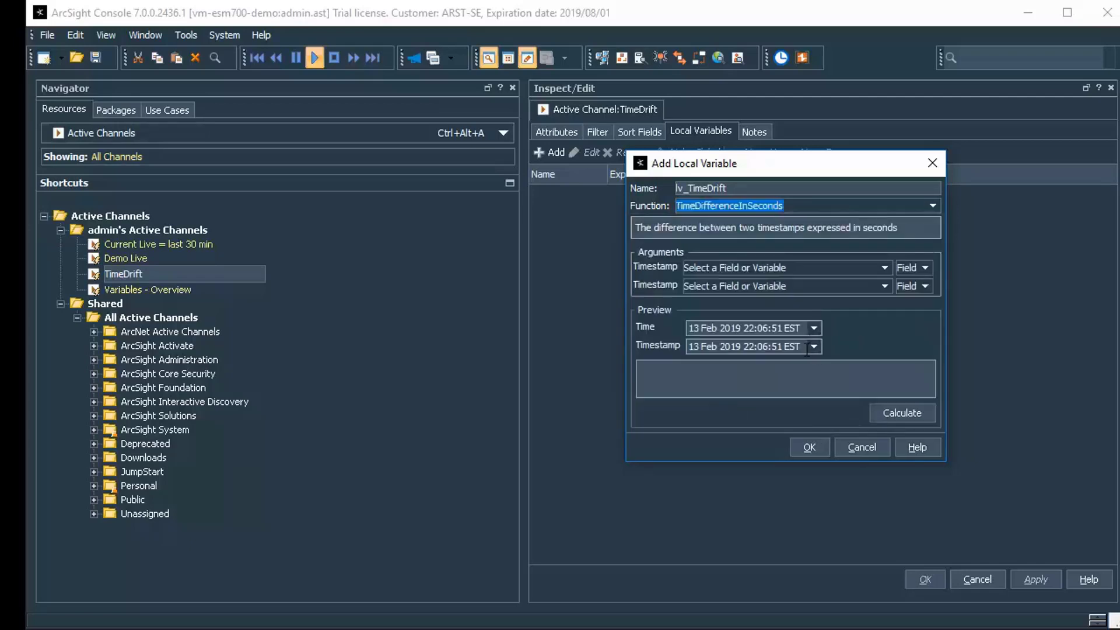
# Test the function by setting the second preview timestamp to 13 Feb 2019 12:06:51 EST and calculating the difference
pyautogui.click(747, 347)
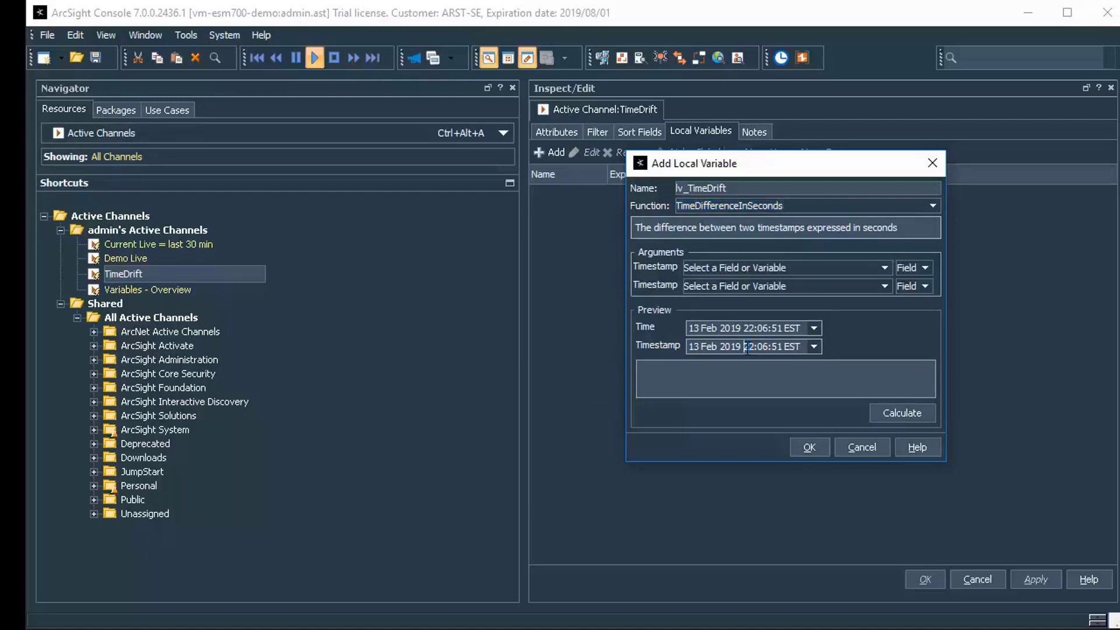
pyautogui.write('1')
pyautogui.click(898, 411)
# Set the function's first timestamp argument to Agent Receipt Time and the second to Manager Receipt Time
pyautogui.click(885, 267)
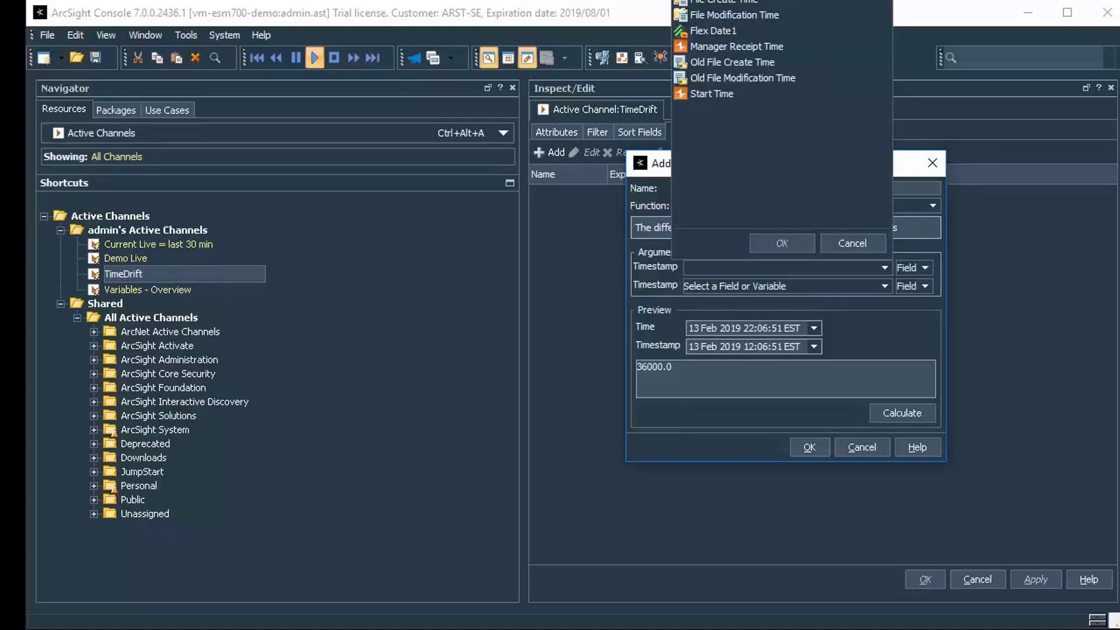
pyautogui.click(804, 247)
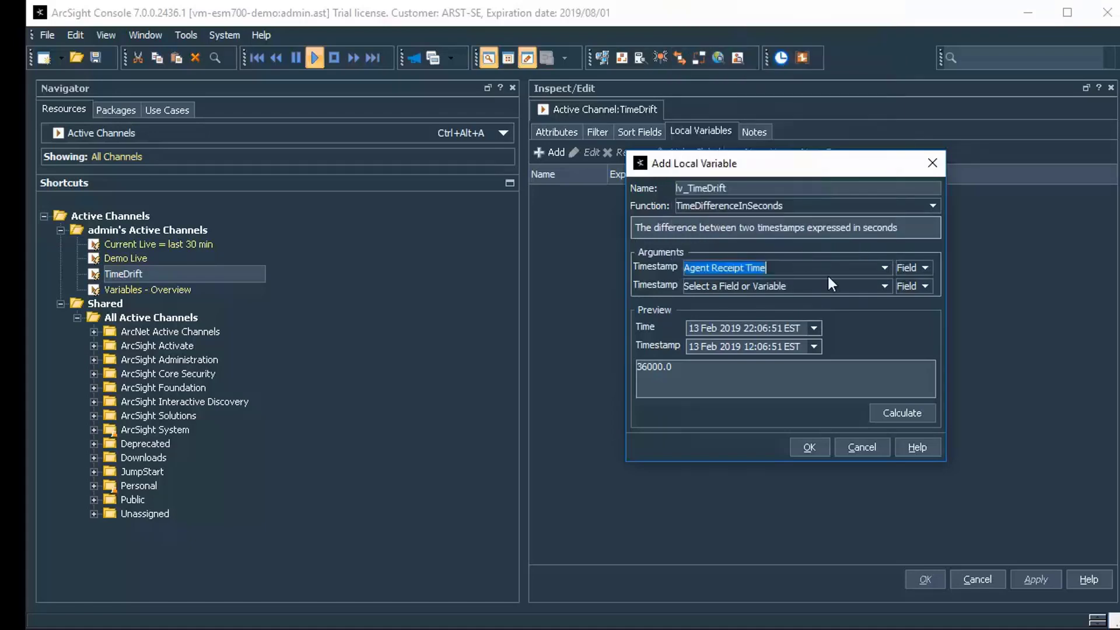
pyautogui.click(885, 286)
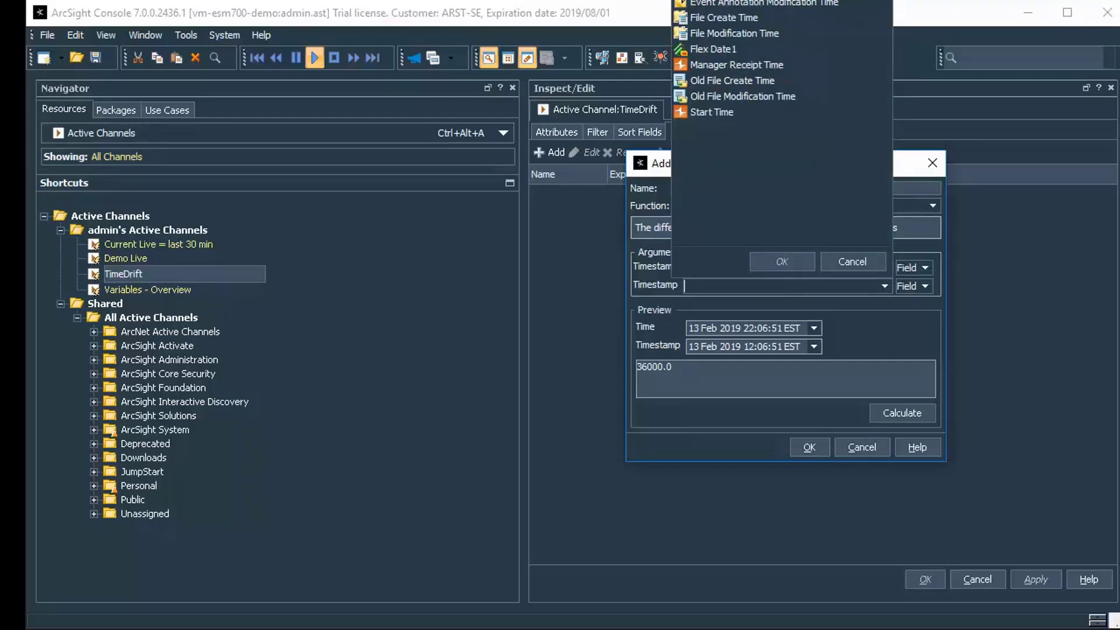
pyautogui.click(720, 63)
pyautogui.click(799, 258)
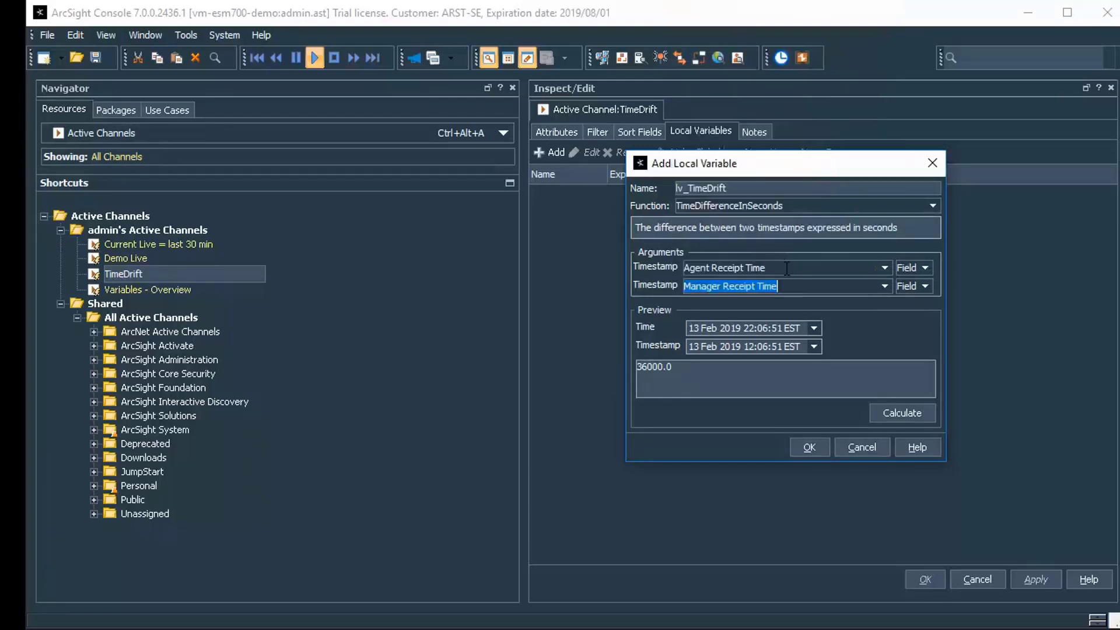
# Rename the variable lv_TimeDrift_Agt_to_Mgr, then add it to the TimeDrift channel and apply the changes
pyautogui.click(747, 186)
pyautogui.write('-')
pyautogui.press('BackSpace')
pyautogui.write('_Agt')
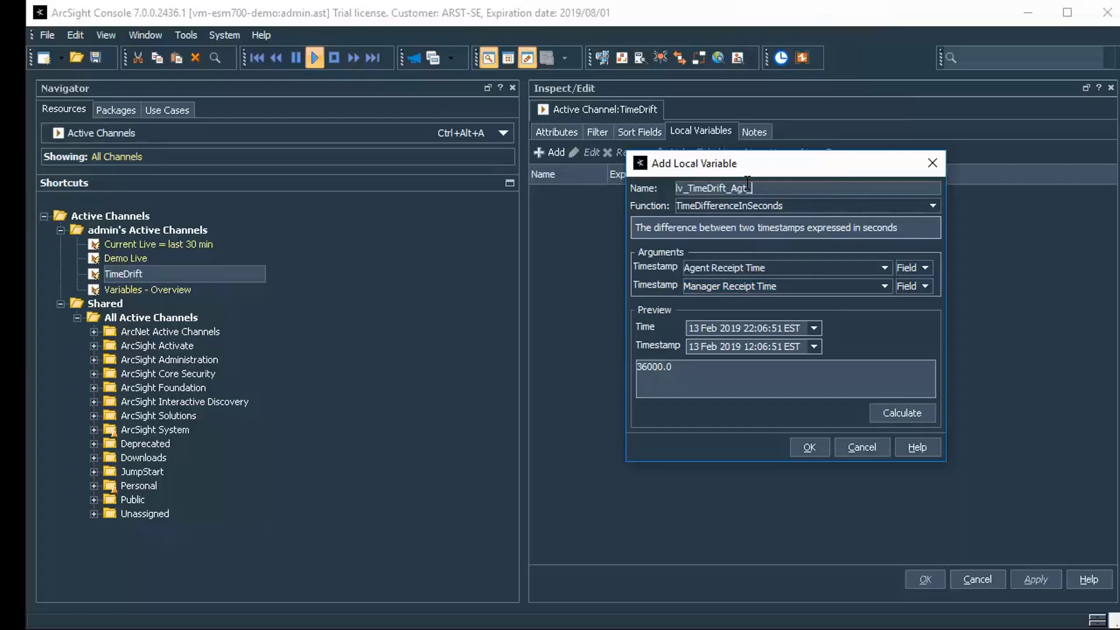
pyautogui.write('_to_mgr')
pyautogui.click(813, 449)
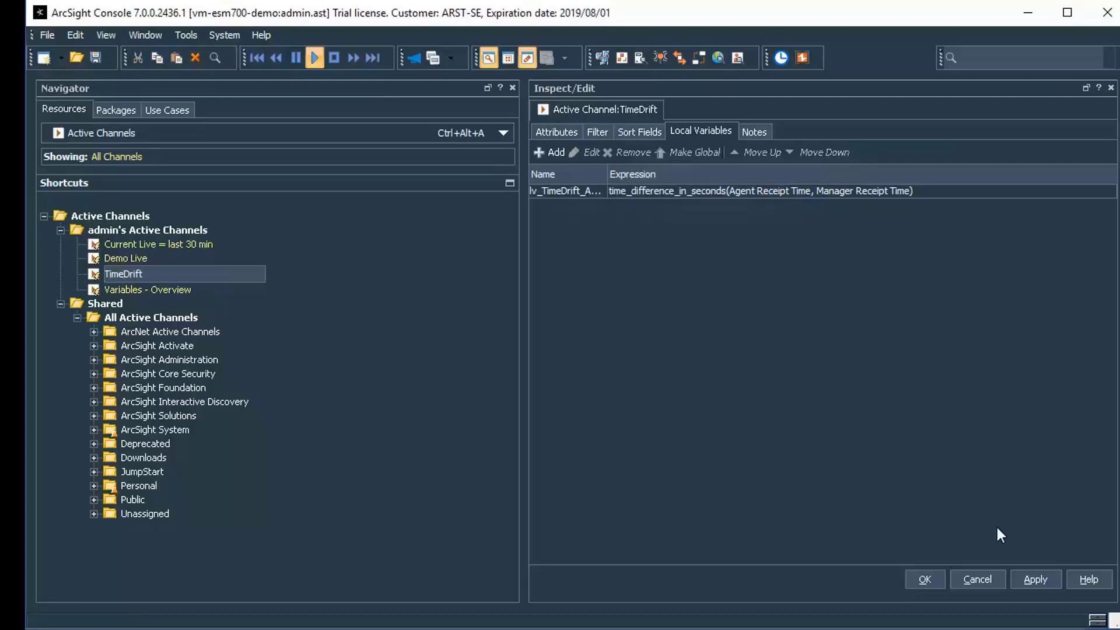
pyautogui.click(1041, 583)
# Make the local time drift variable global in admin's Fields and replace its local usage with the global resource
pyautogui.click(660, 191)
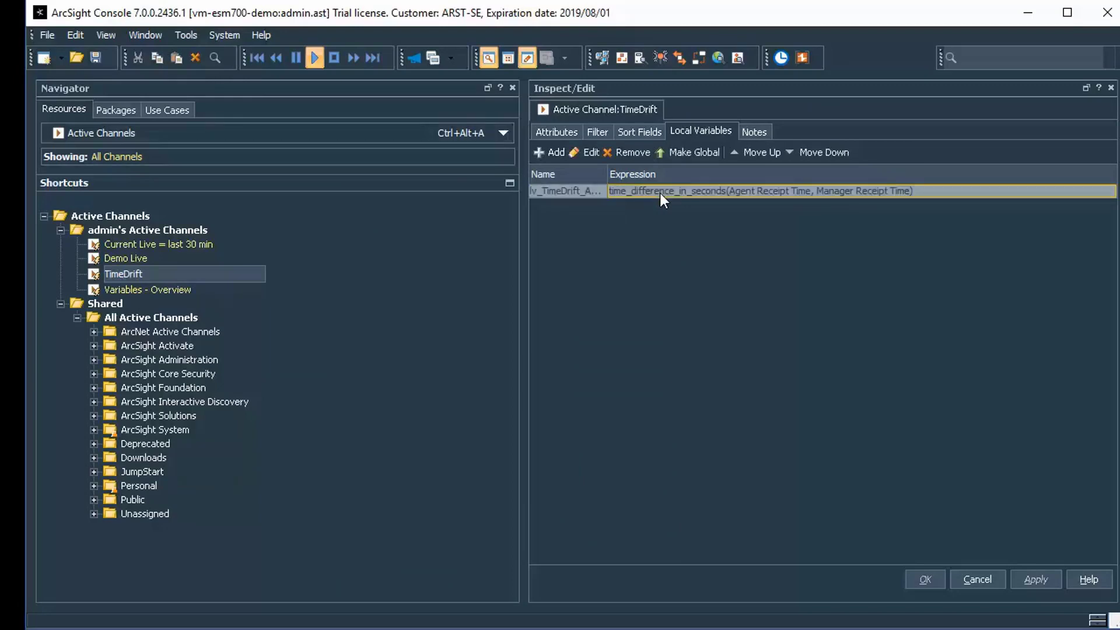
pyautogui.rightClick(659, 193)
pyautogui.click(621, 193)
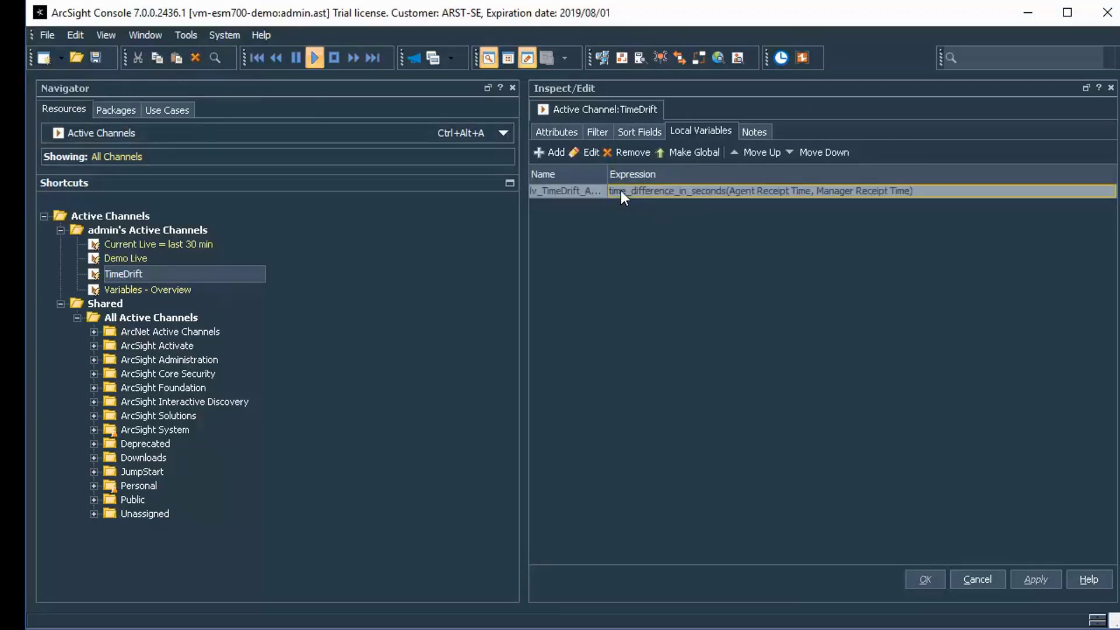
pyautogui.click(696, 152)
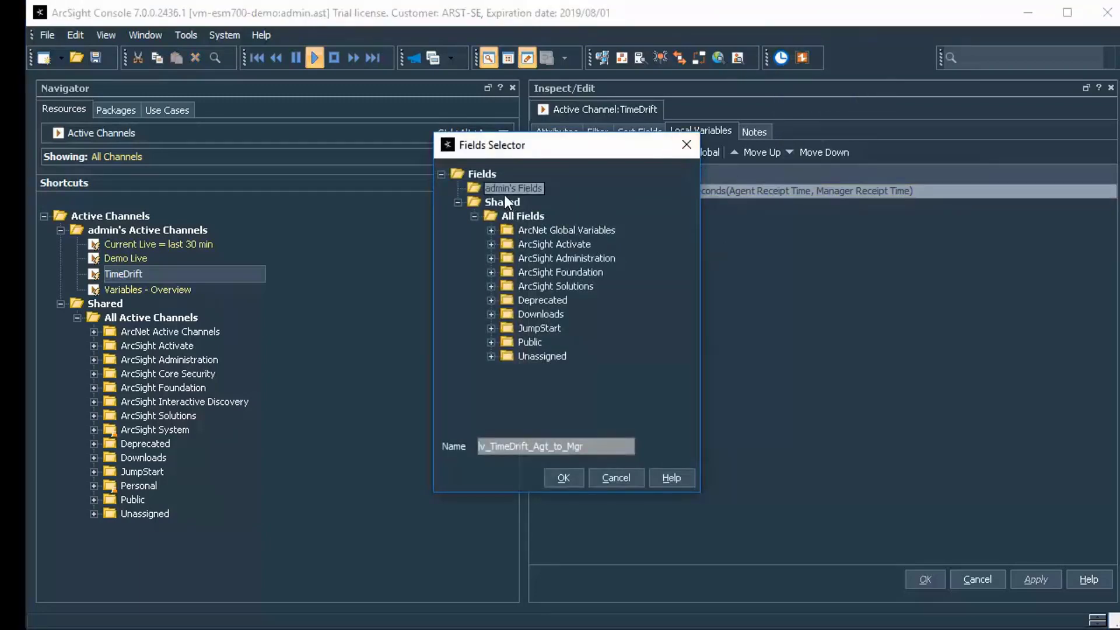
pyautogui.click(566, 478)
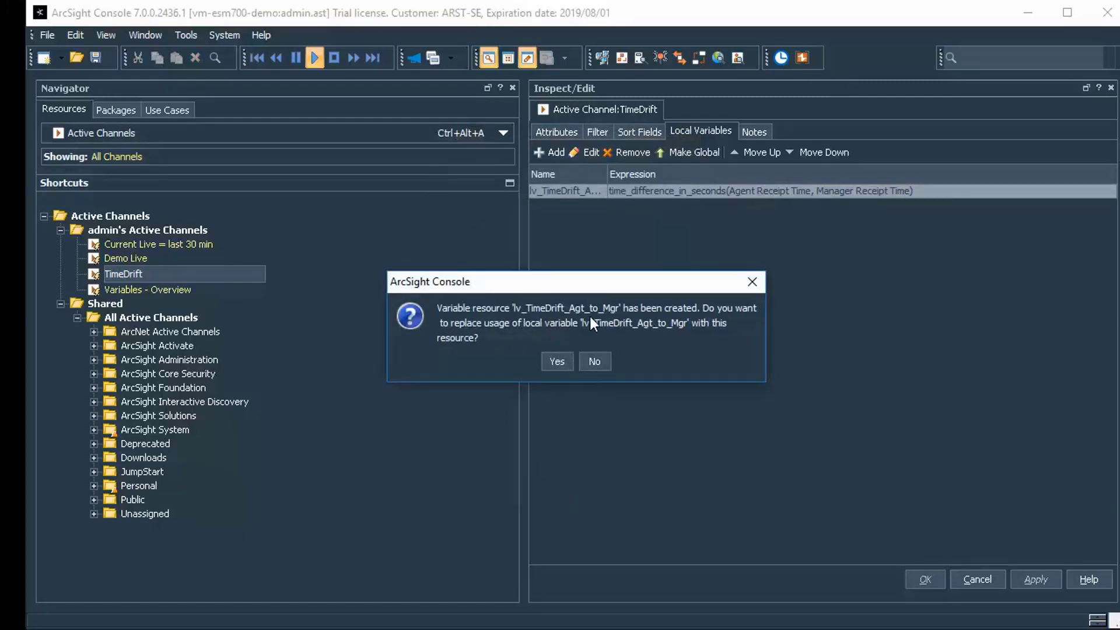
pyautogui.click(556, 361)
# Open the lv_TimeDrift_Agt_to_Mgr global variable from admin's Fields and examine its parameters and local variables
pyautogui.click(130, 138)
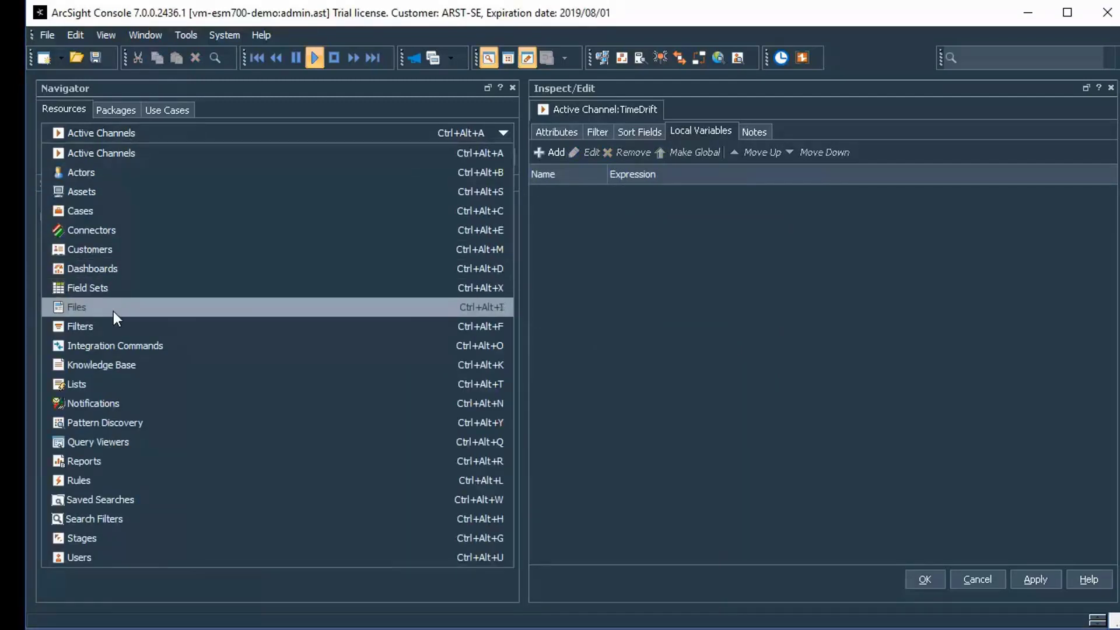
pyautogui.click(104, 288)
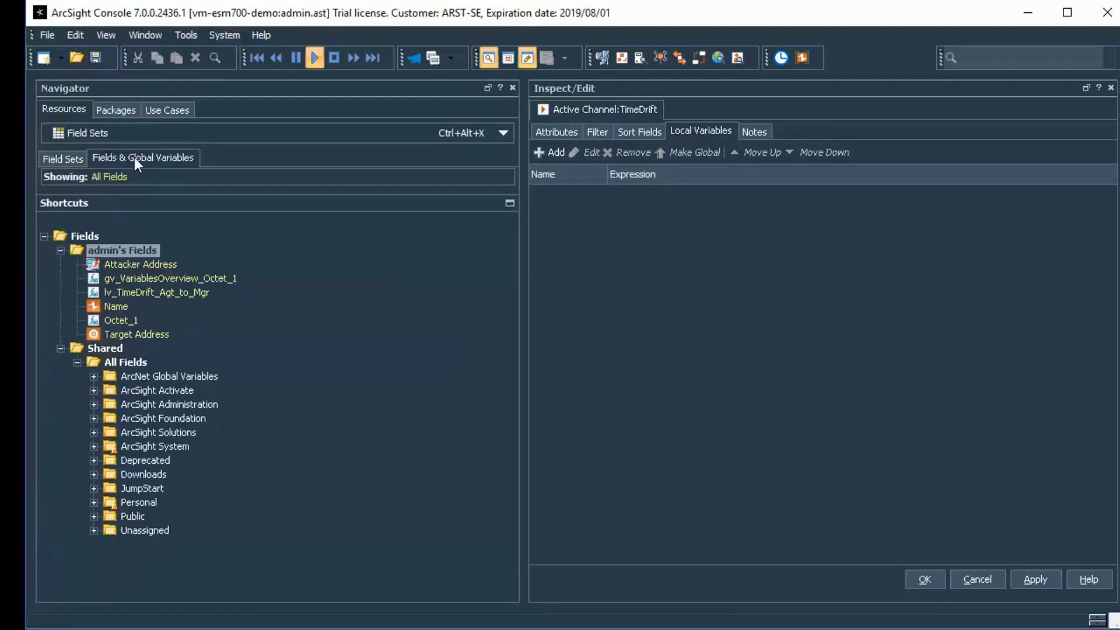
pyautogui.click(148, 293)
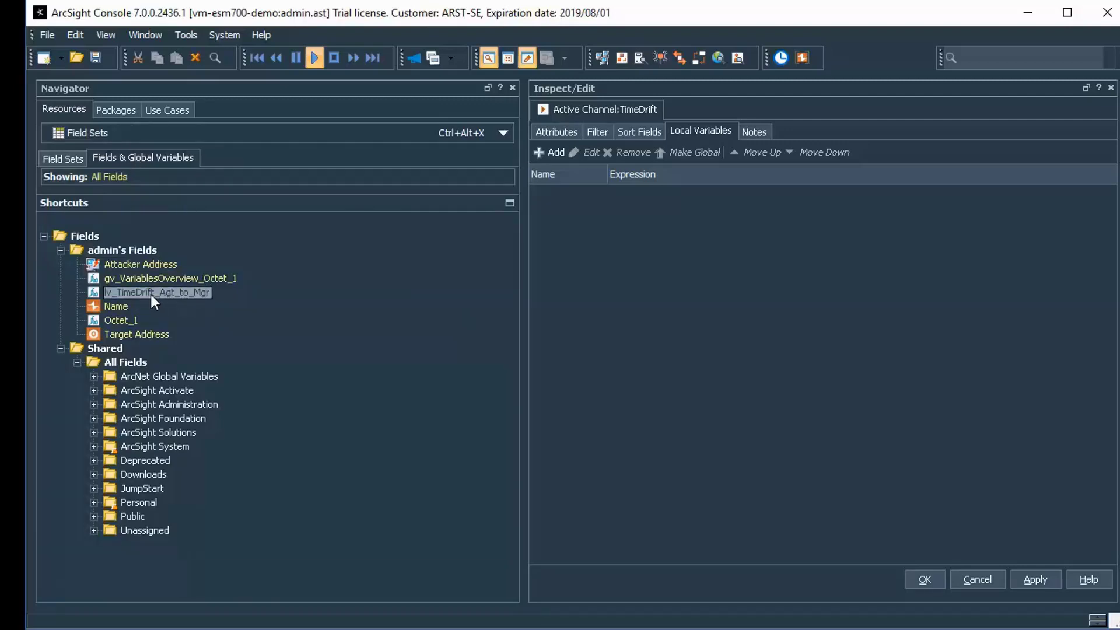
pyautogui.rightClick(155, 293)
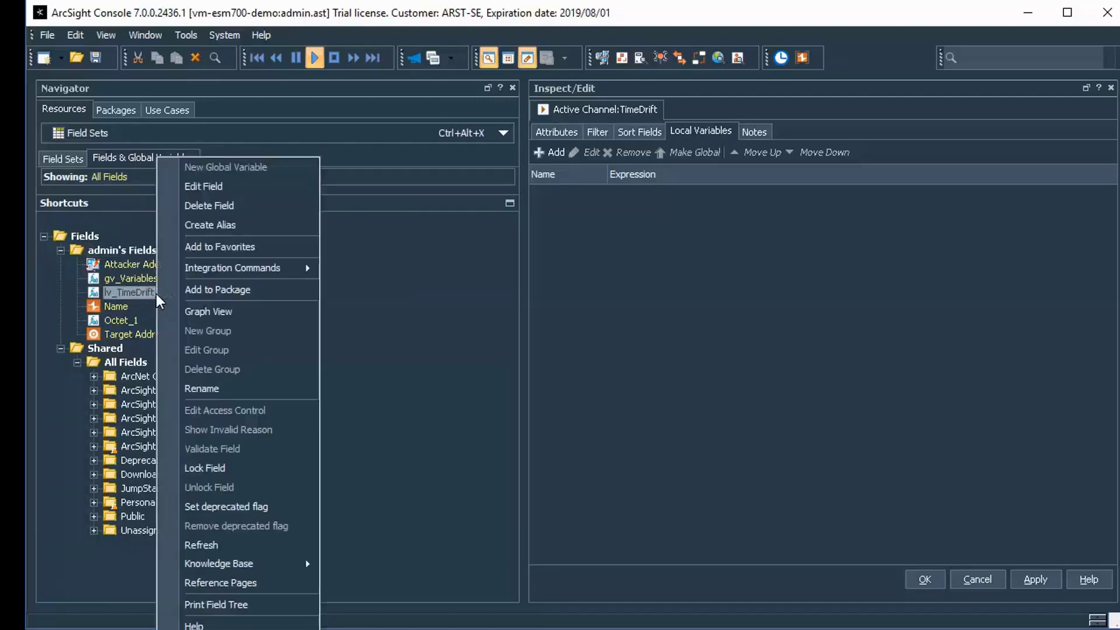
pyautogui.click(214, 192)
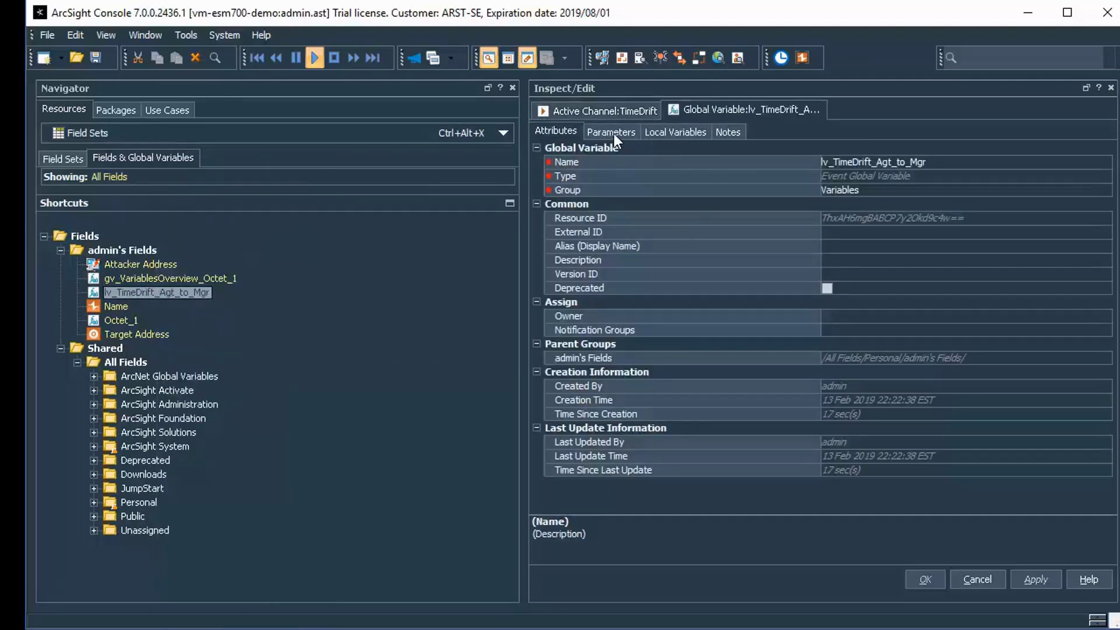
pyautogui.click(613, 132)
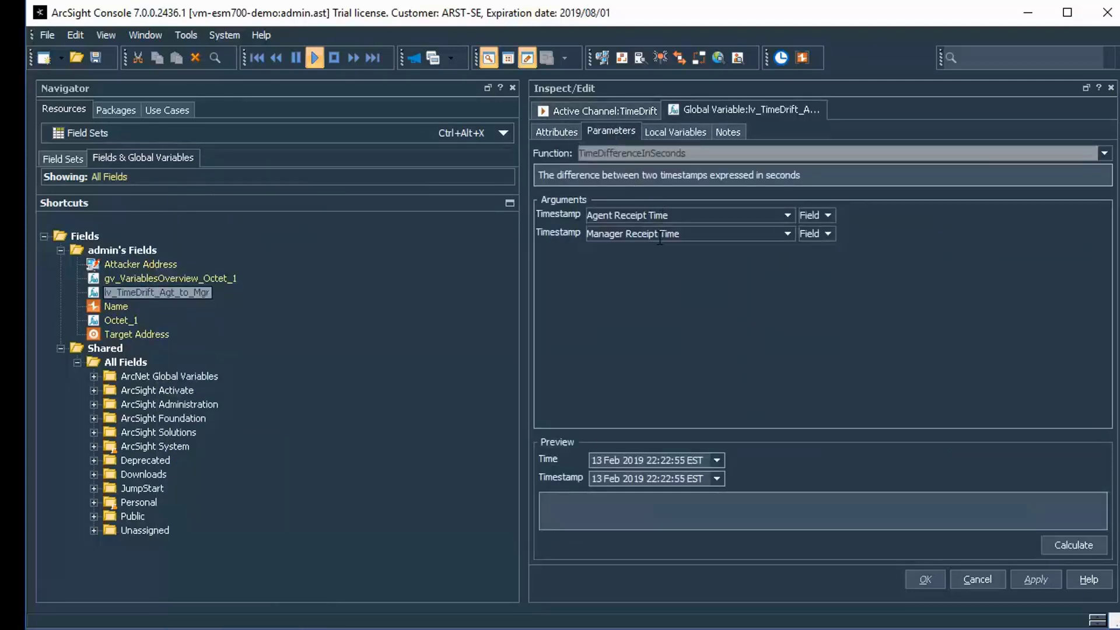
pyautogui.click(675, 133)
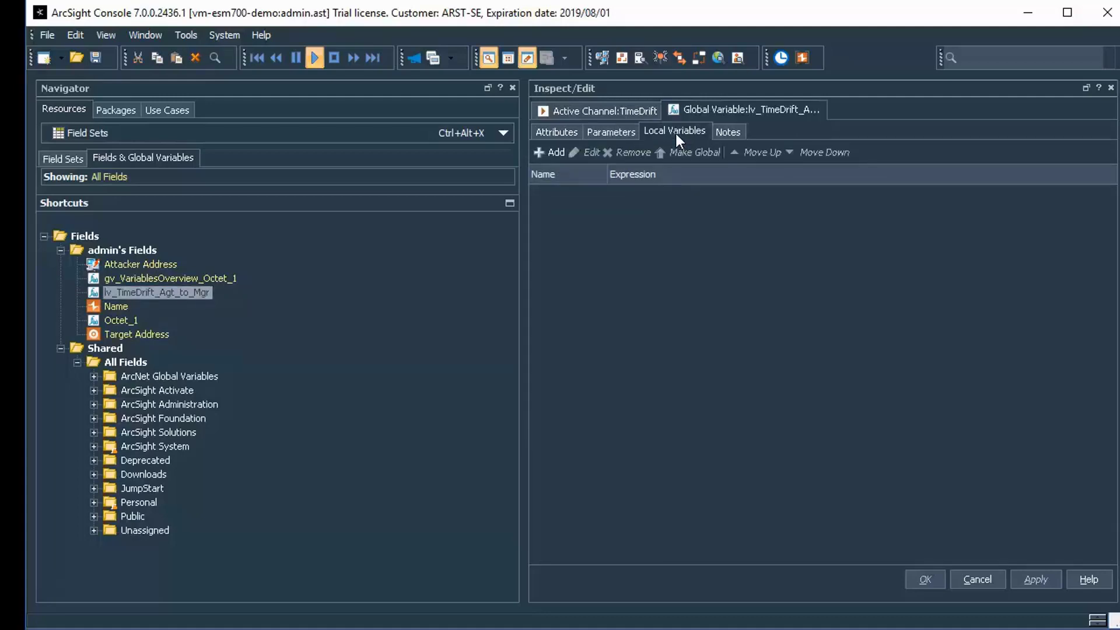
pyautogui.click(615, 137)
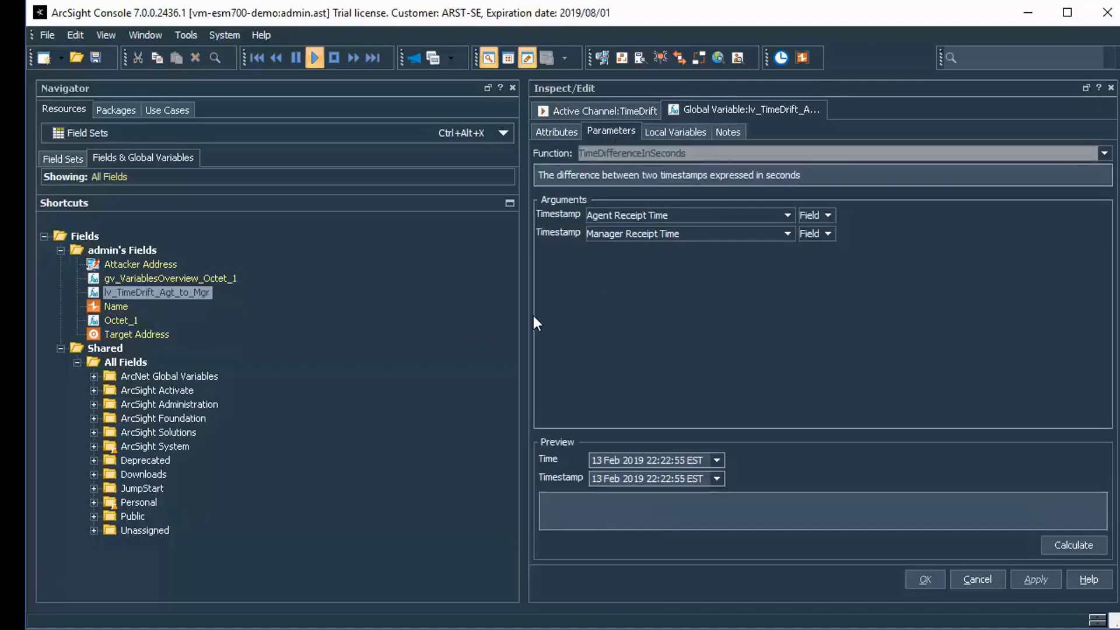
pyautogui.rightClick(126, 255)
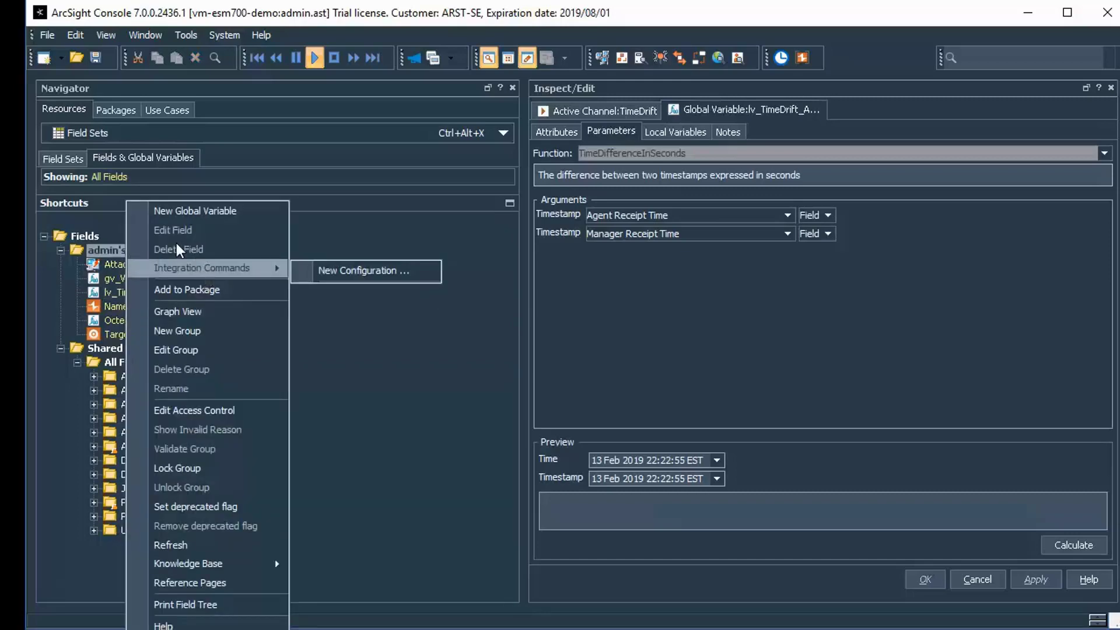
pyautogui.click(105, 252)
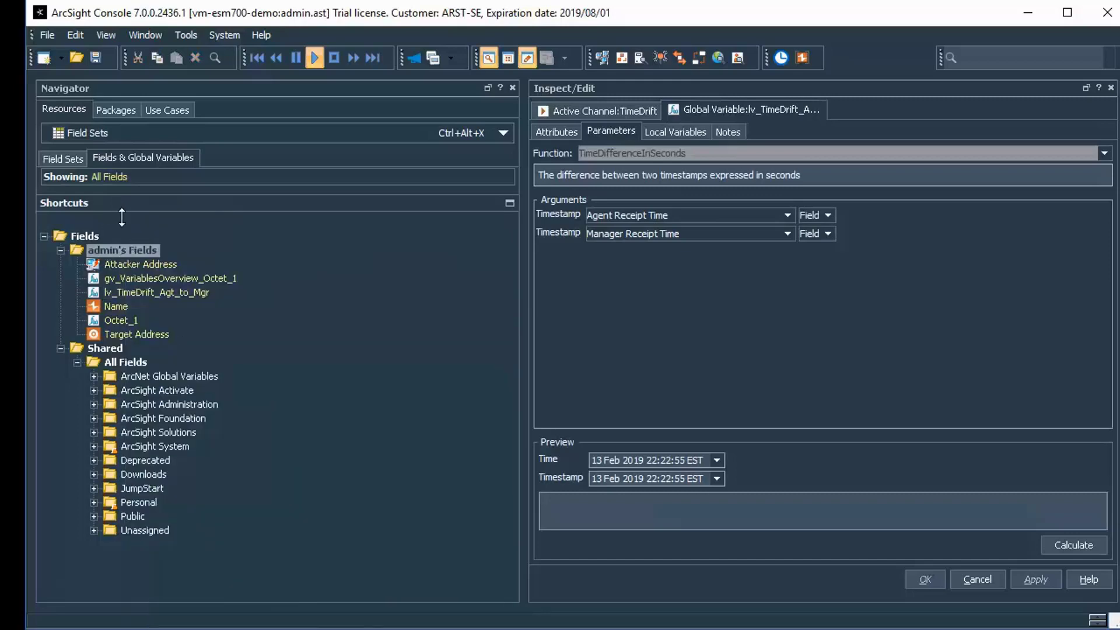
# Start a new global variable in admin's Fields and name it "new name"
pyautogui.rightClick(132, 249)
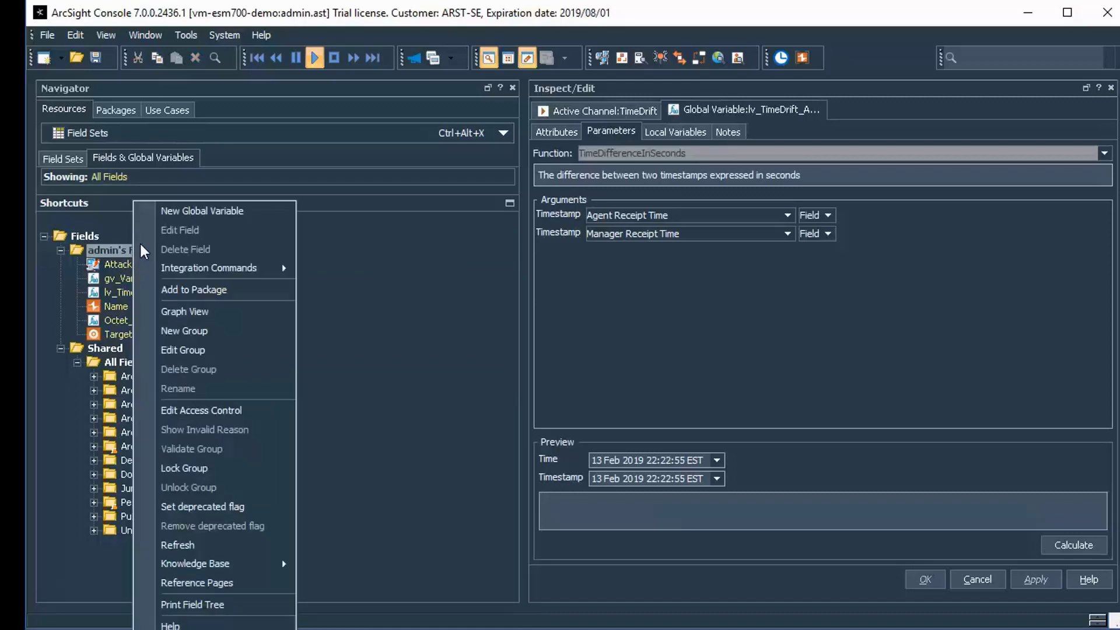
pyautogui.click(190, 211)
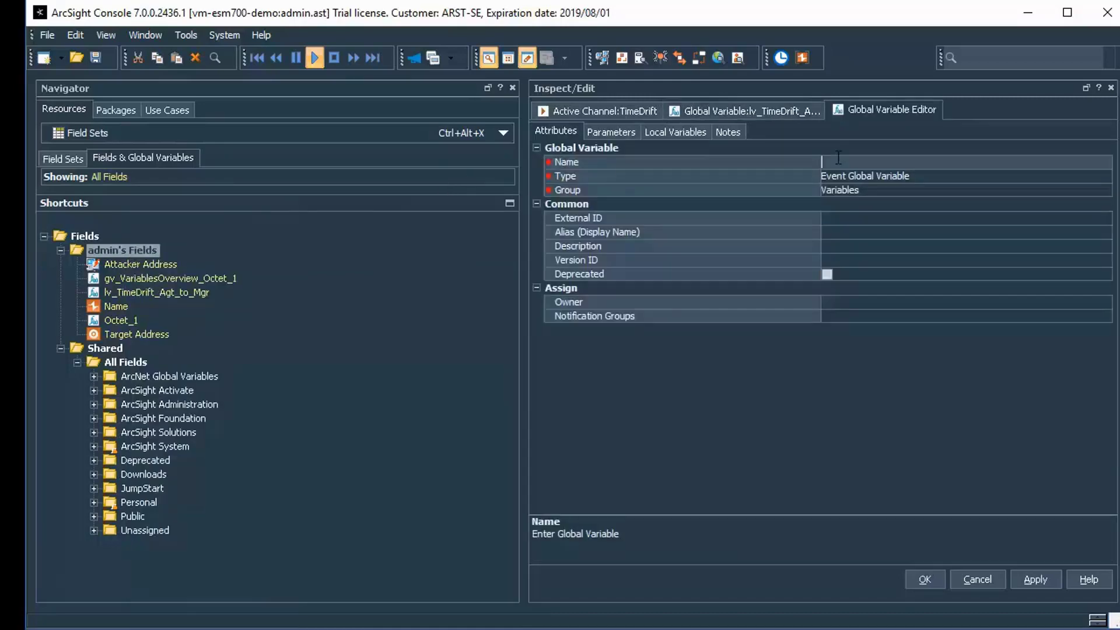
pyautogui.write('new name')
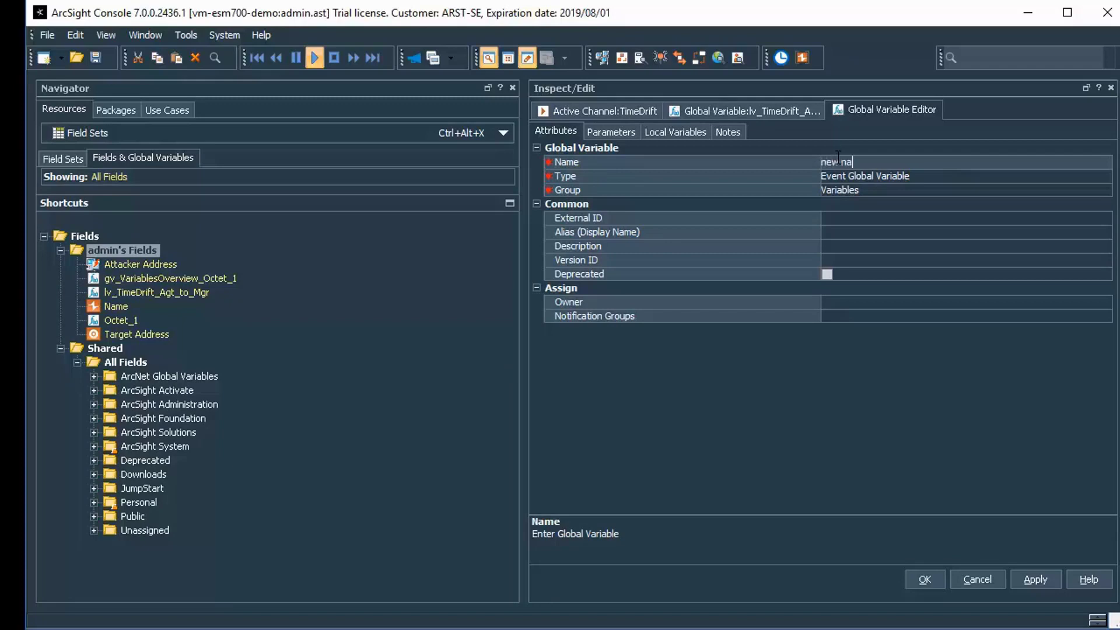
# Set the new global variable's function to TimeDifferenceInSeconds from the Timestamp category
pyautogui.click(623, 133)
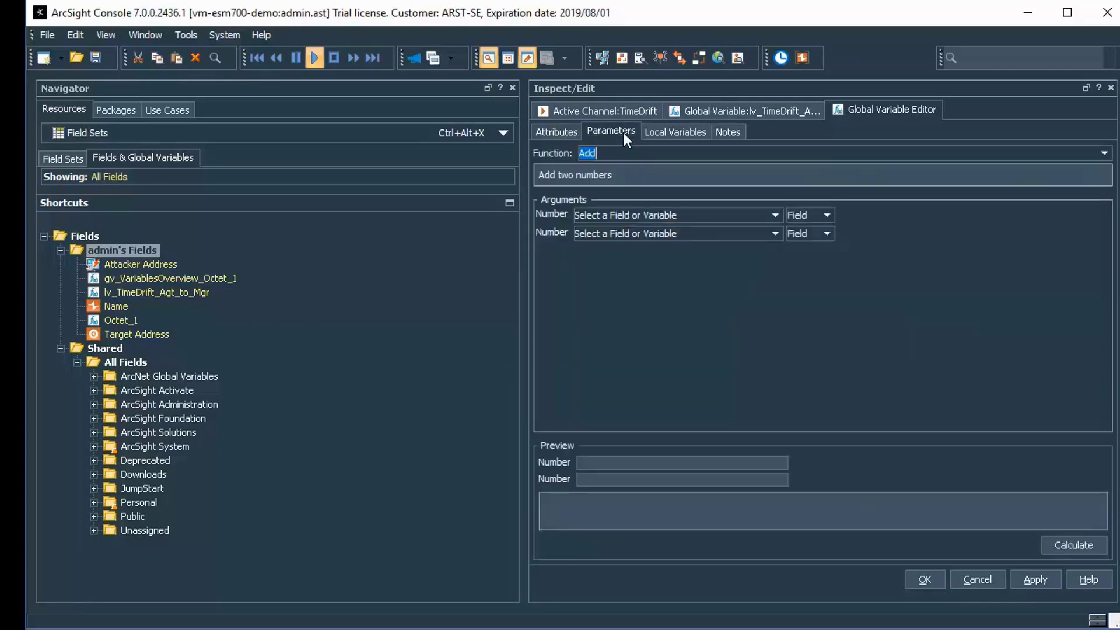
pyautogui.click(775, 215)
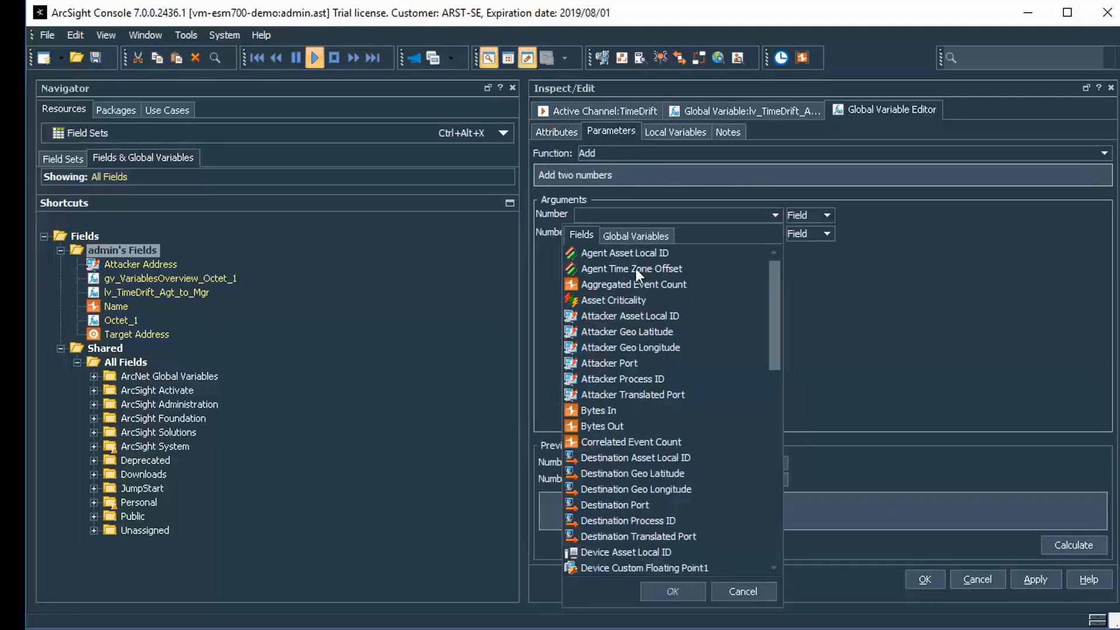
pyautogui.click(816, 270)
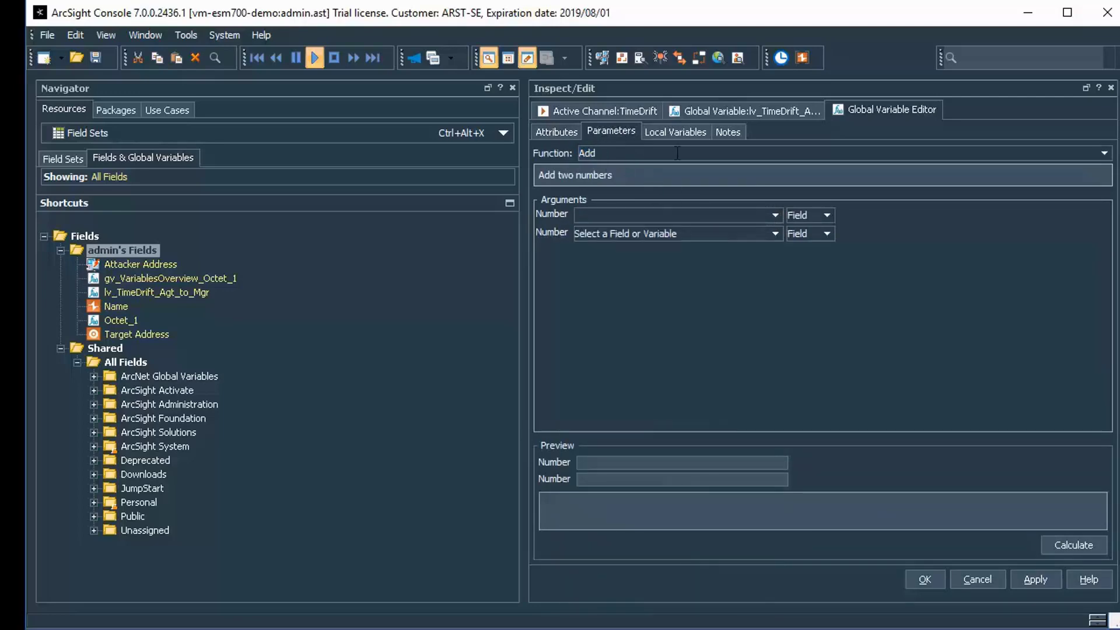
pyautogui.click(1104, 154)
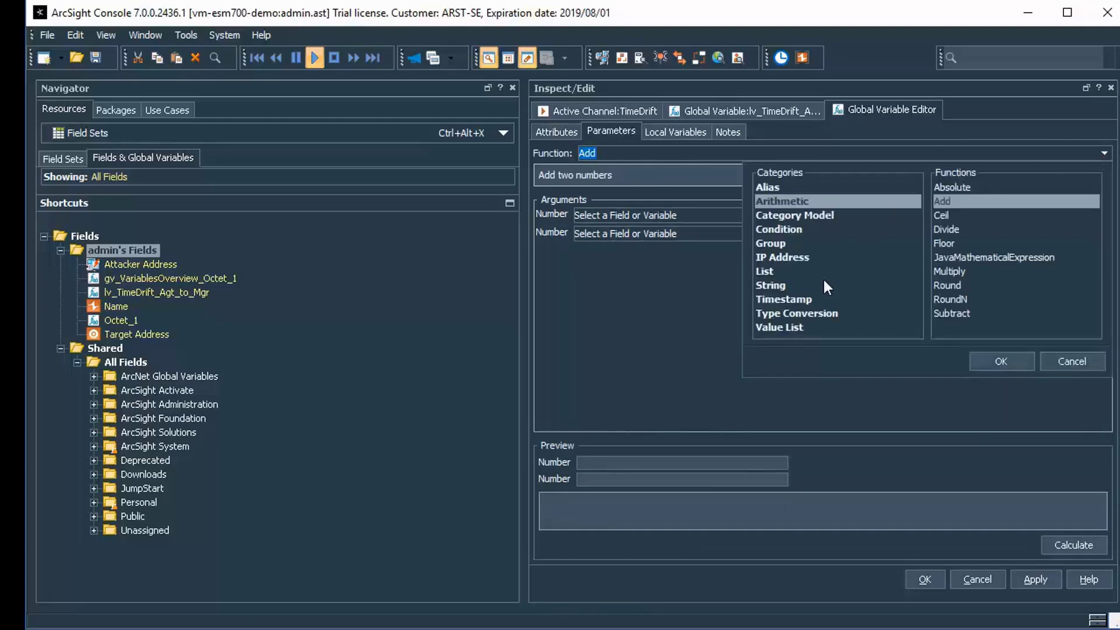
pyautogui.click(803, 298)
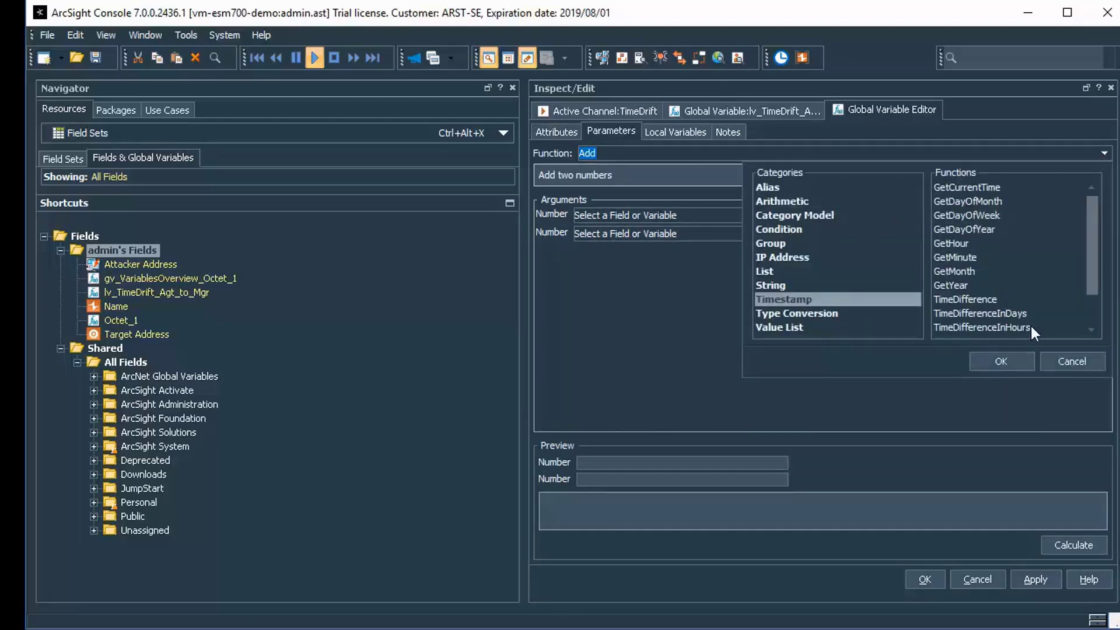
pyautogui.scroll(-1, 1090, 310)
pyautogui.click(1012, 315)
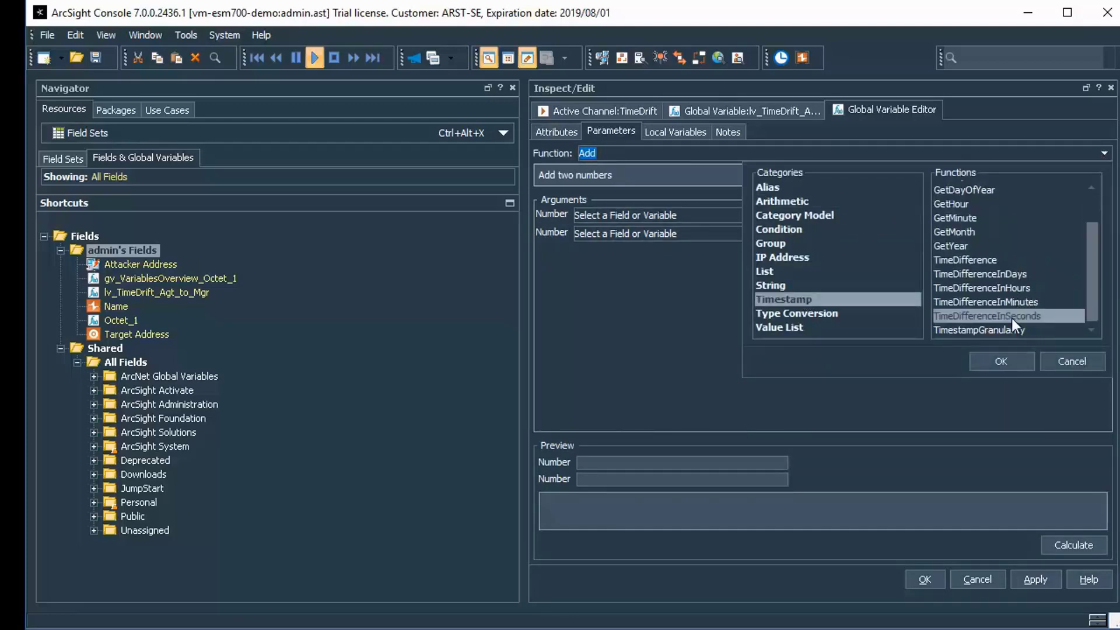
pyautogui.click(985, 357)
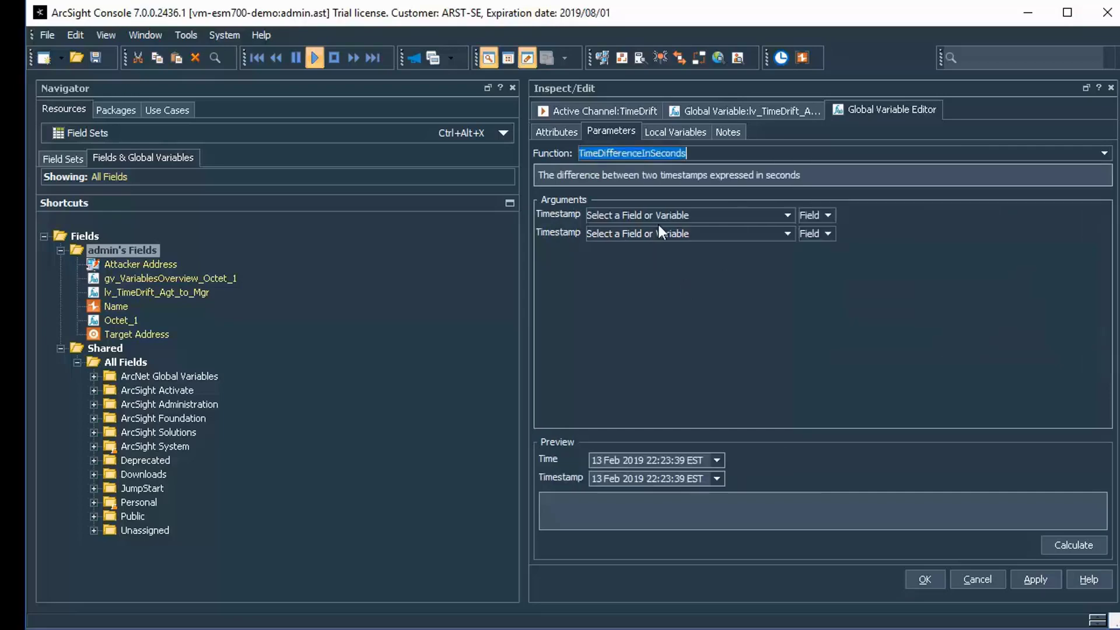
# Set the timestamp arguments to Agent Receipt Time and Manager Receipt Time, and save the new global variable
pyautogui.click(786, 215)
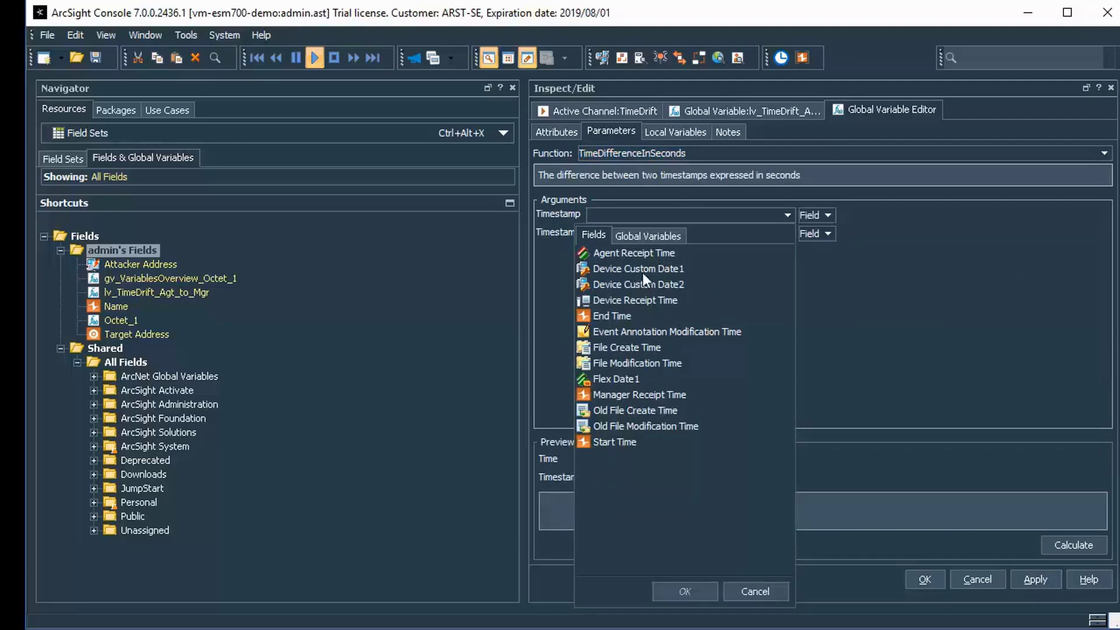
pyautogui.click(635, 252)
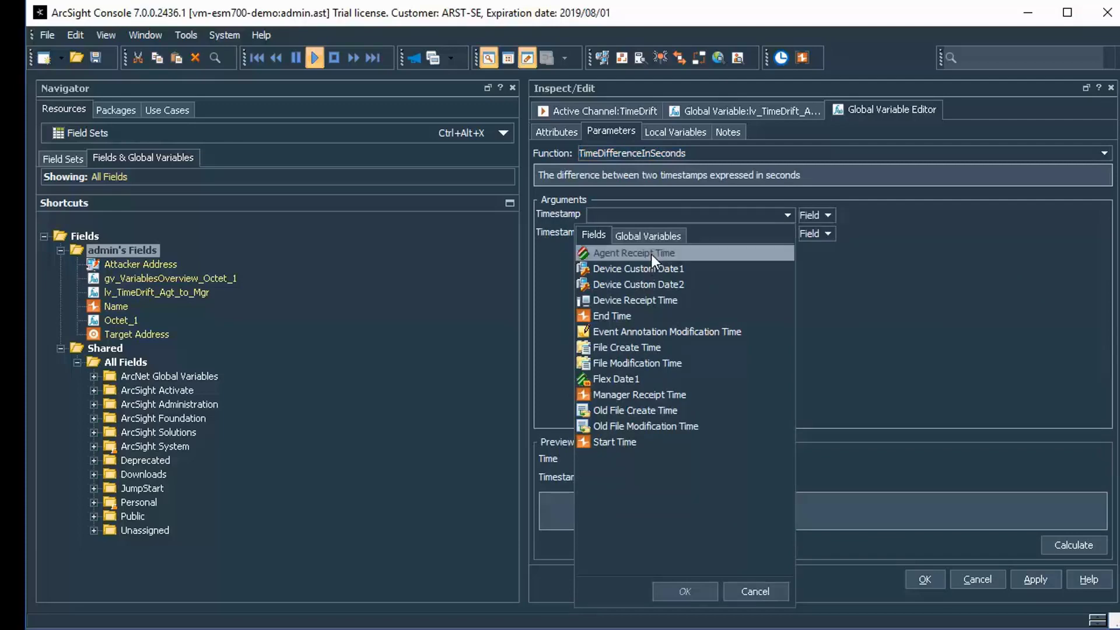
pyautogui.click(804, 251)
pyautogui.click(787, 234)
pyautogui.doubleClick(652, 409)
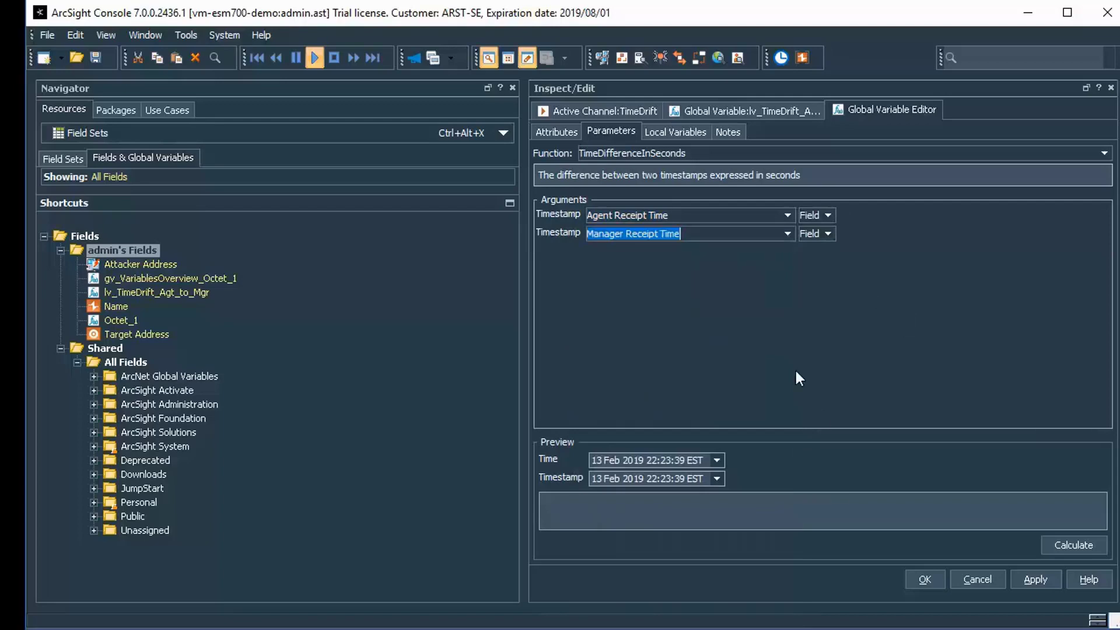
pyautogui.click(563, 138)
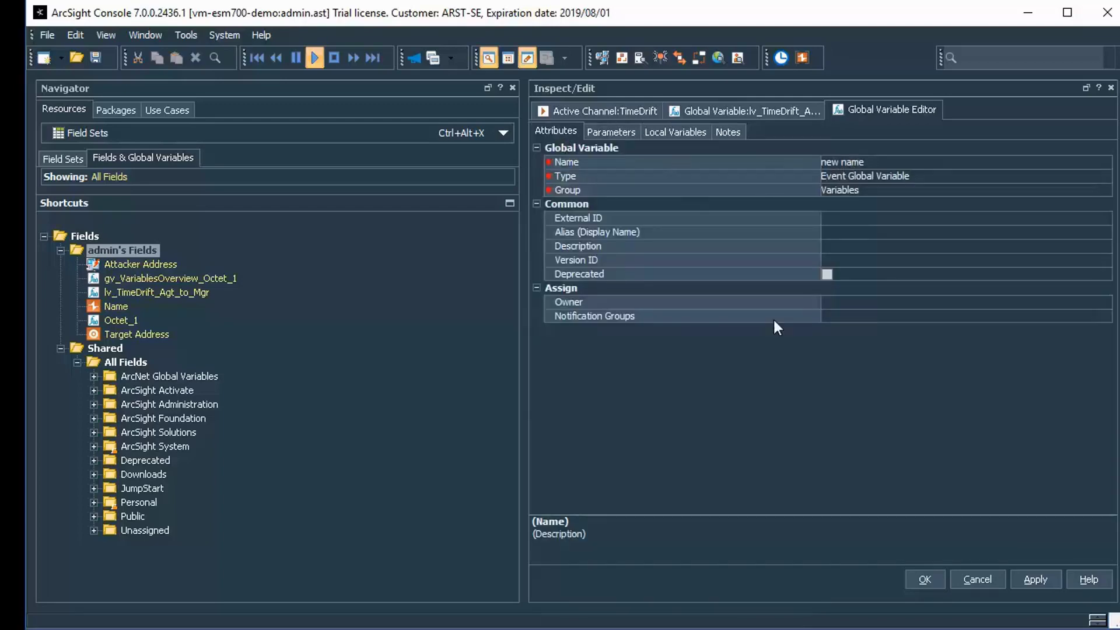
pyautogui.click(927, 580)
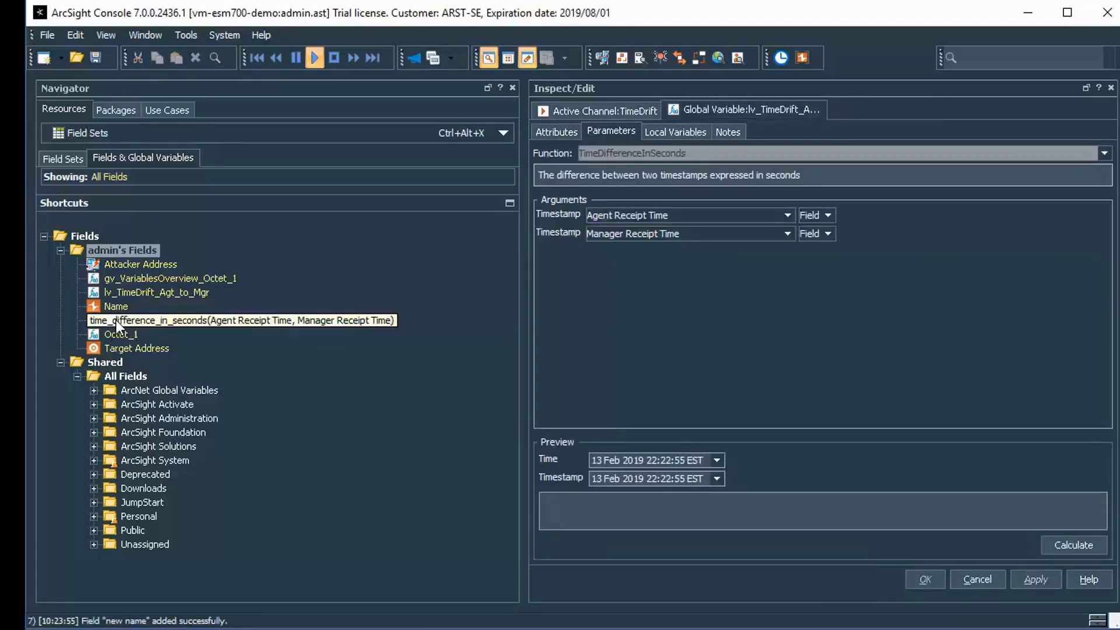
# Select the lv_TimeDrift_Agt_to_Mgr global variable in admin's Fields
pyautogui.click(166, 292)
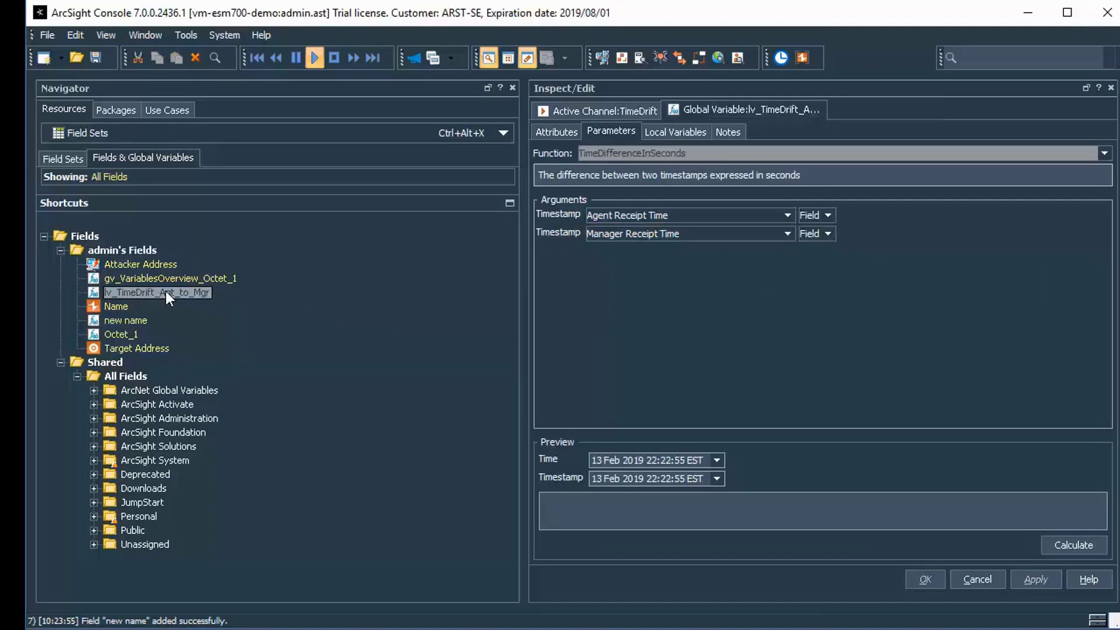